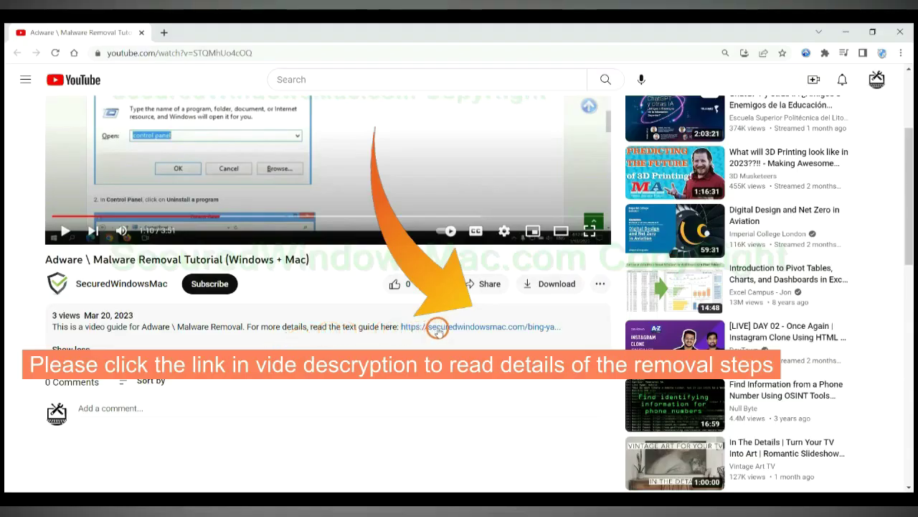
- Open the text guide linked in the video description and highlight "Instant Automatic Removal" in its section heading
left_click(438, 328)
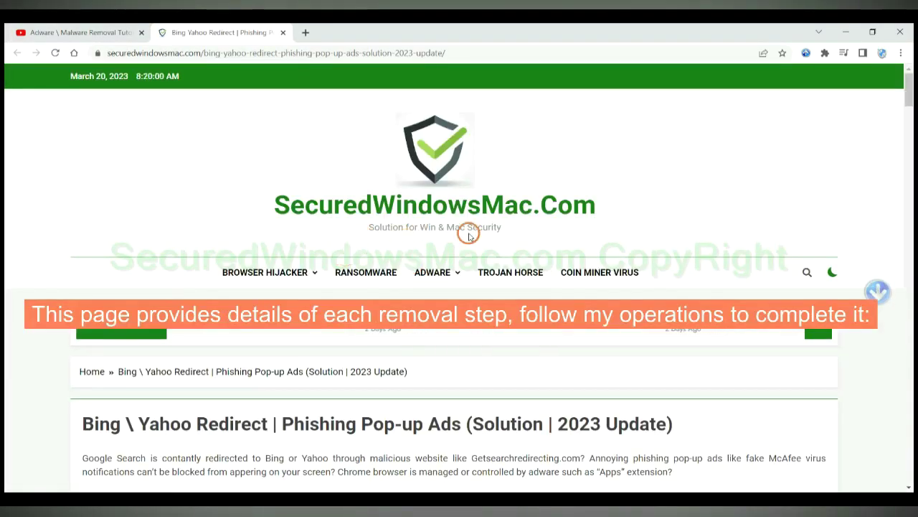
scroll(535, 279, "down", 10)
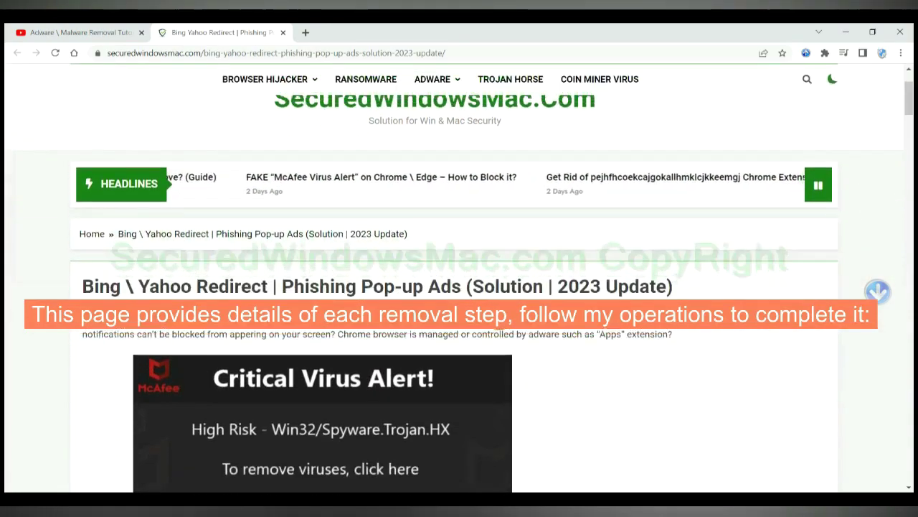
scroll(500, 320, "down", 6)
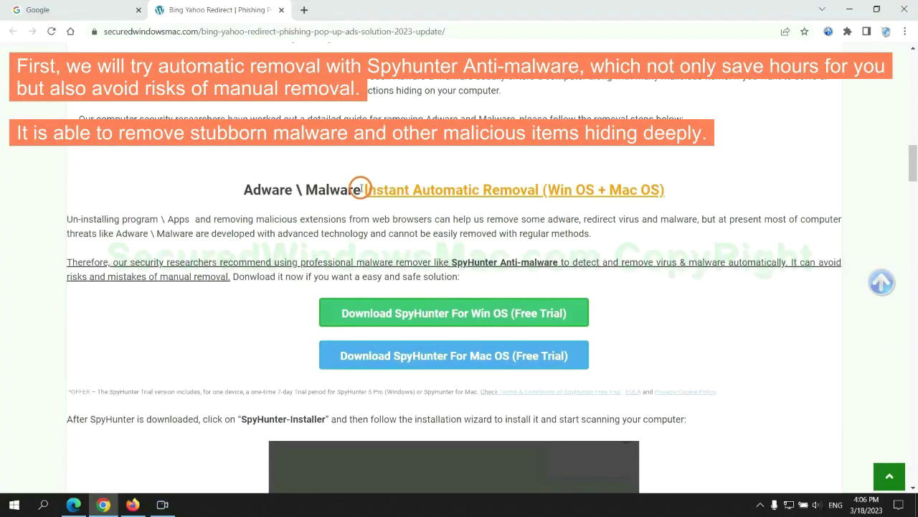
left_click_drag(362, 189, 536, 190)
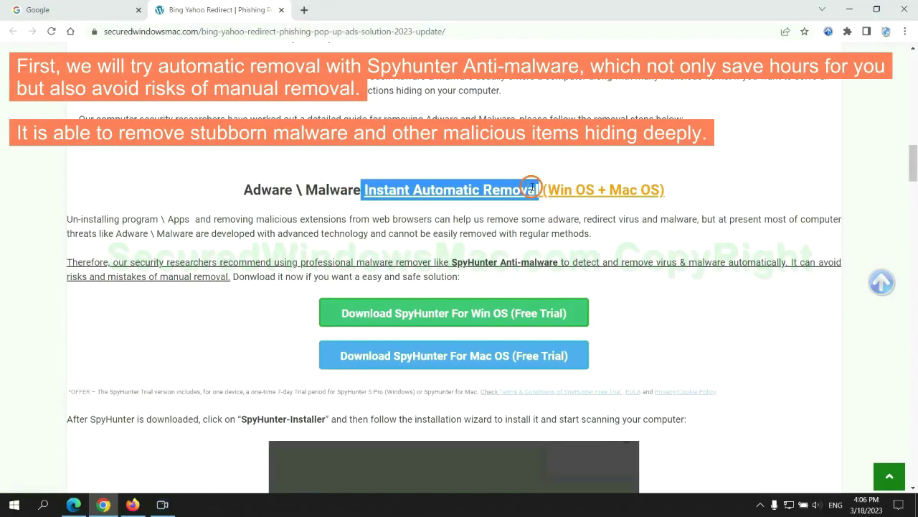
left_click(458, 161)
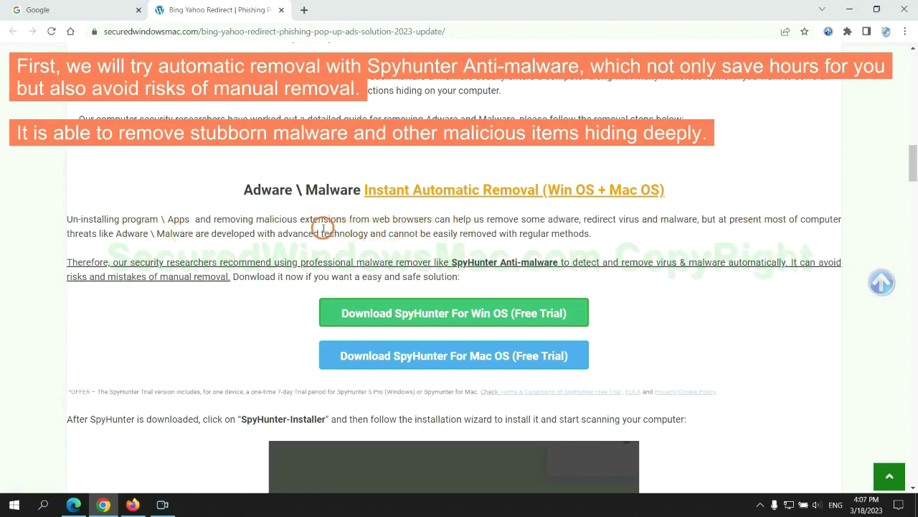
- Download the SpyHunter free trial for Windows from the guide and keep the flagged installer file
scroll(323, 228, "down", 1)
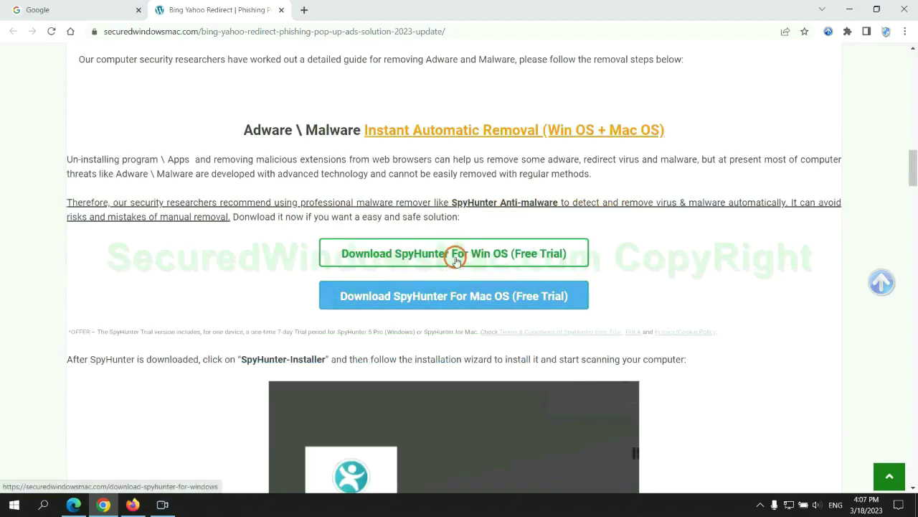
scroll(465, 289, "down", 1)
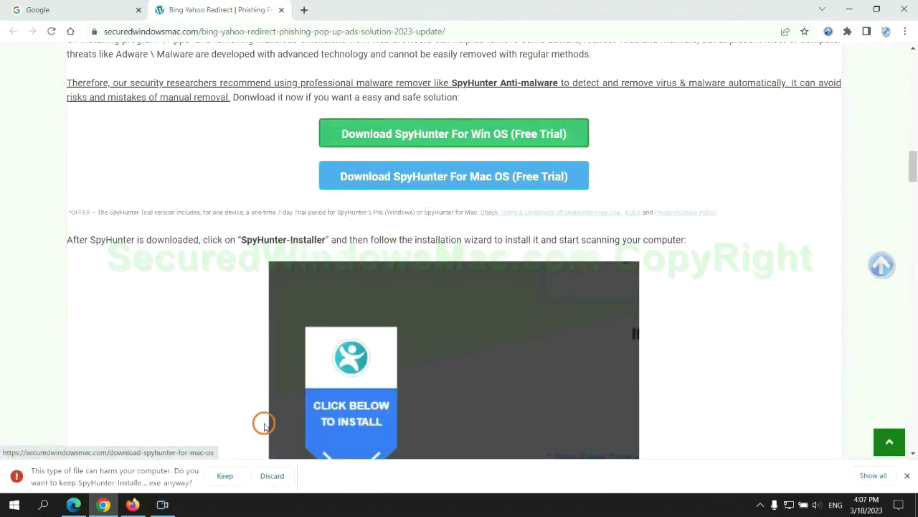
left_click(223, 477)
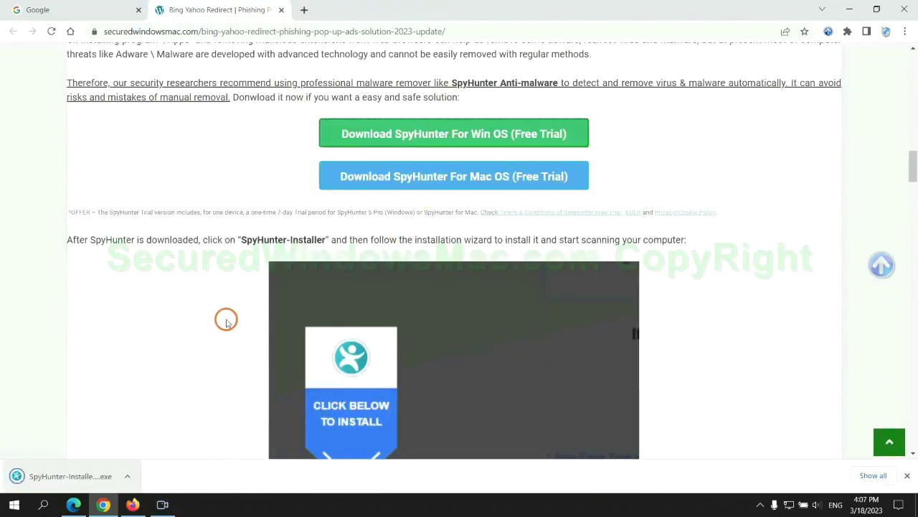
- Run the downloaded SpyHunter installer, continue past its introduction, and accept the terms to install
left_click(87, 476)
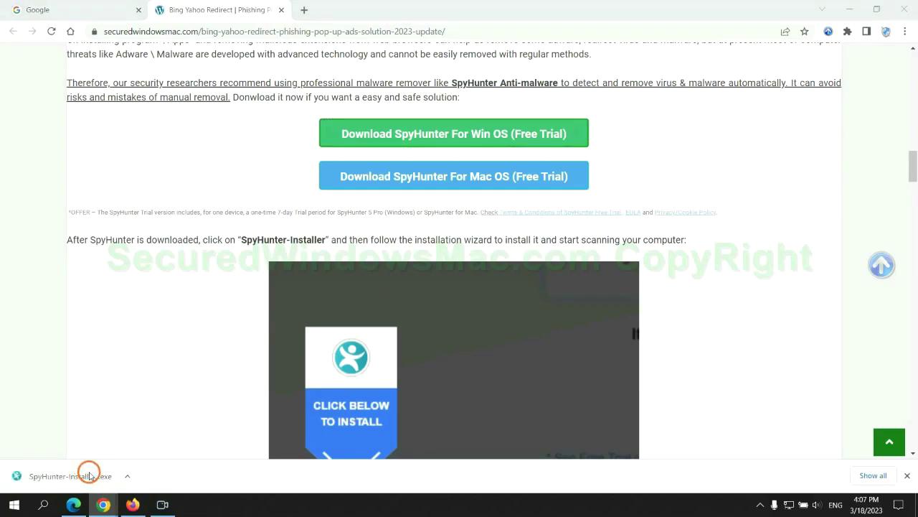
left_click(89, 474)
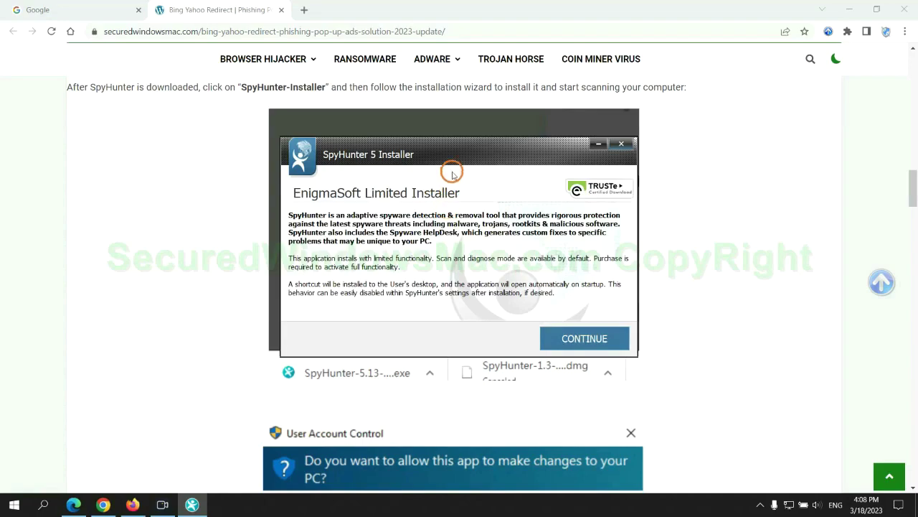
left_click(603, 334)
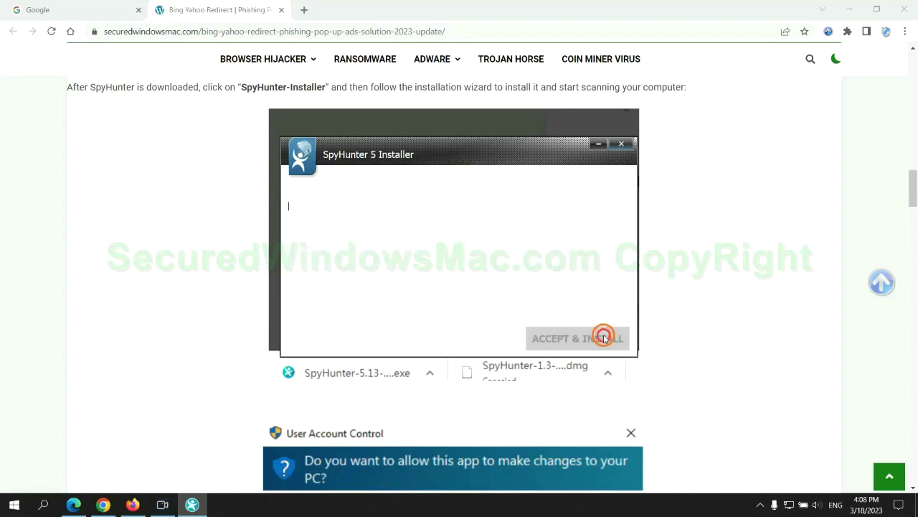
left_click(466, 308)
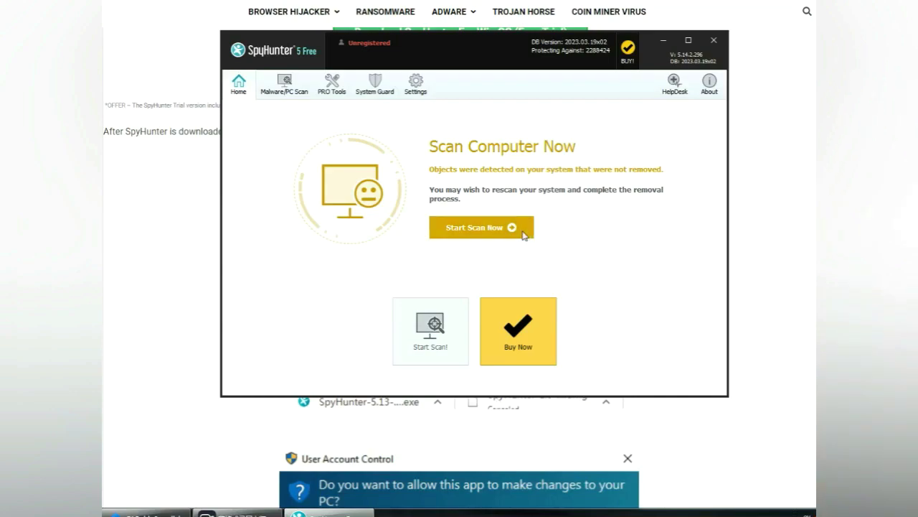
- Scan the computer with SpyHunter, proceed with the detected malware objects, and choose the 7-day free trial
left_click(513, 228)
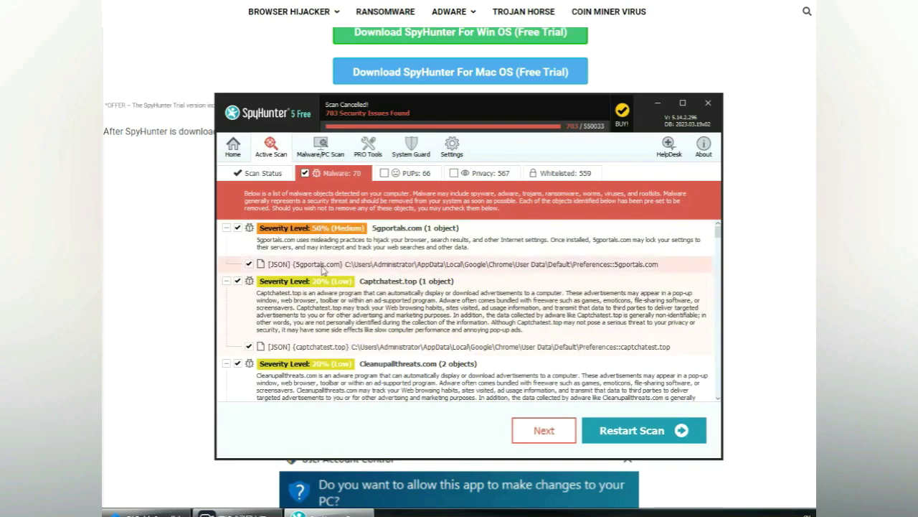
left_click(561, 434)
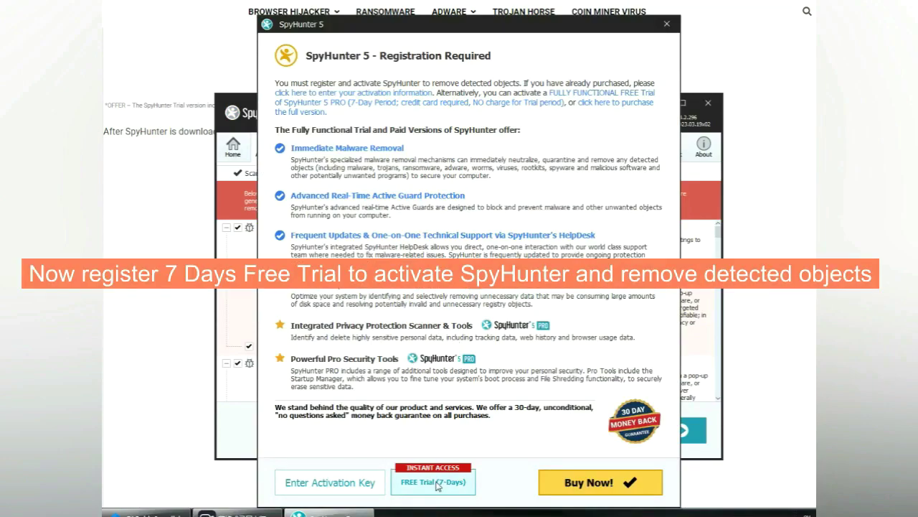
left_click(434, 482)
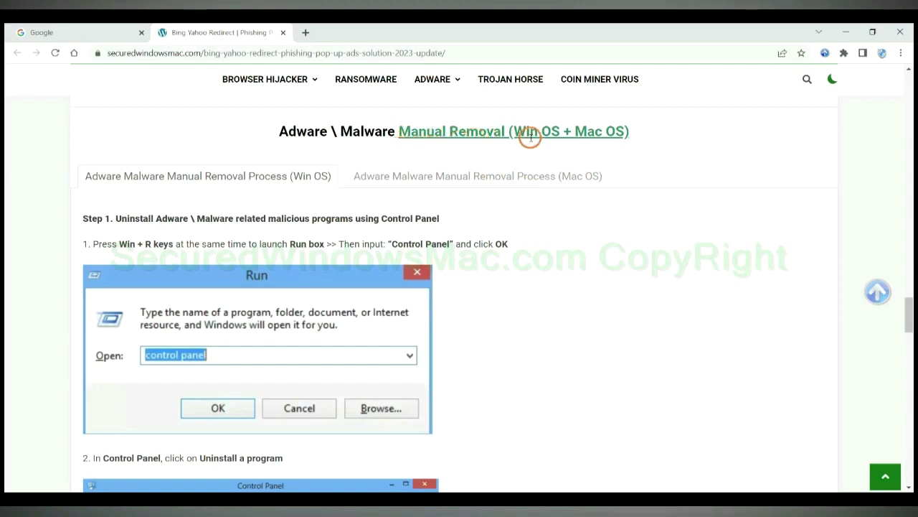
- Review the guide's Manual Removal section for Windows and Mac, through Step 1 on uninstalling malicious programs using Control Panel
left_click_drag(517, 132, 561, 133)
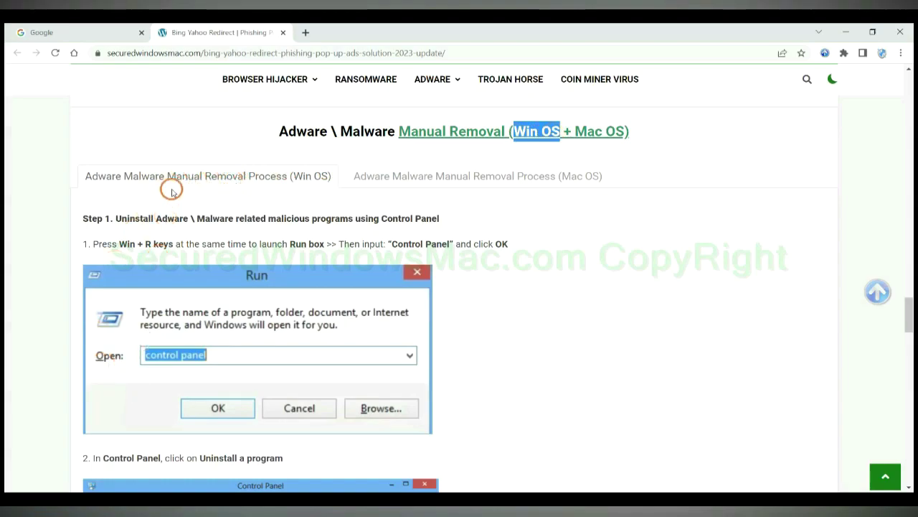
left_click_drag(574, 131, 625, 131)
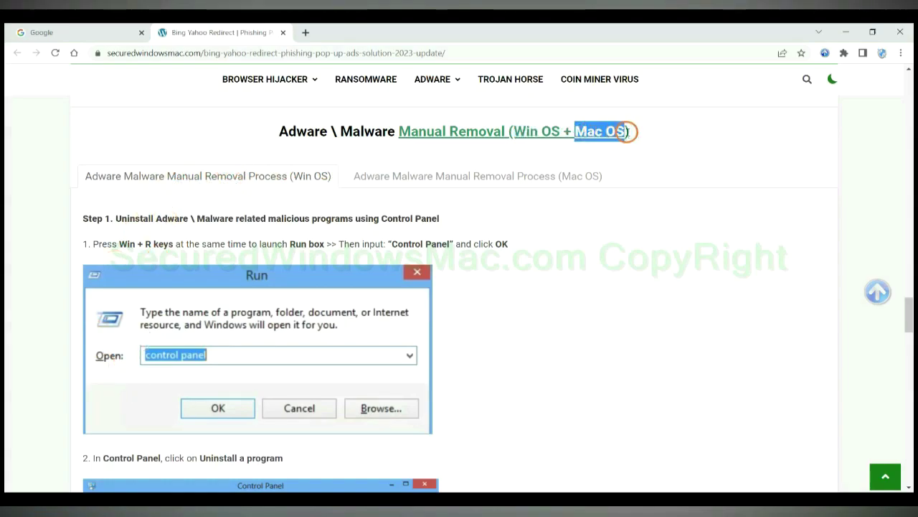
left_click(470, 174)
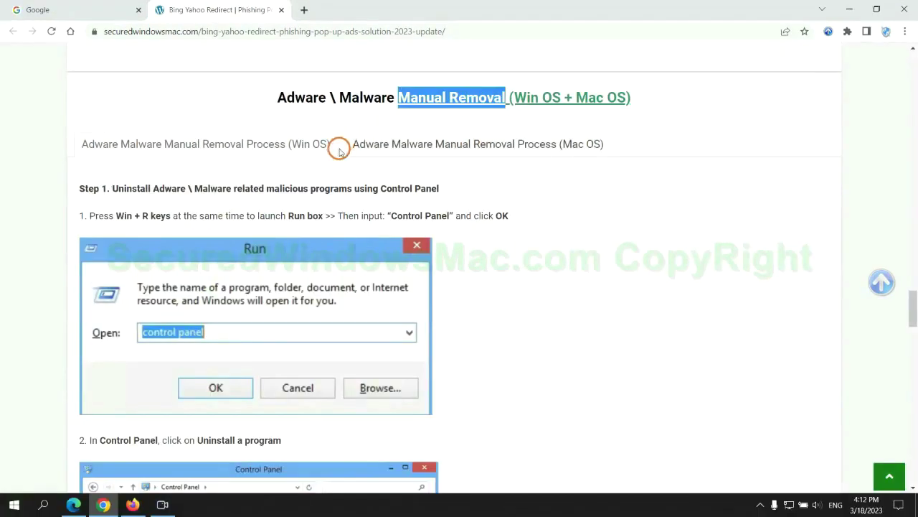
scroll(342, 251, "up", 2)
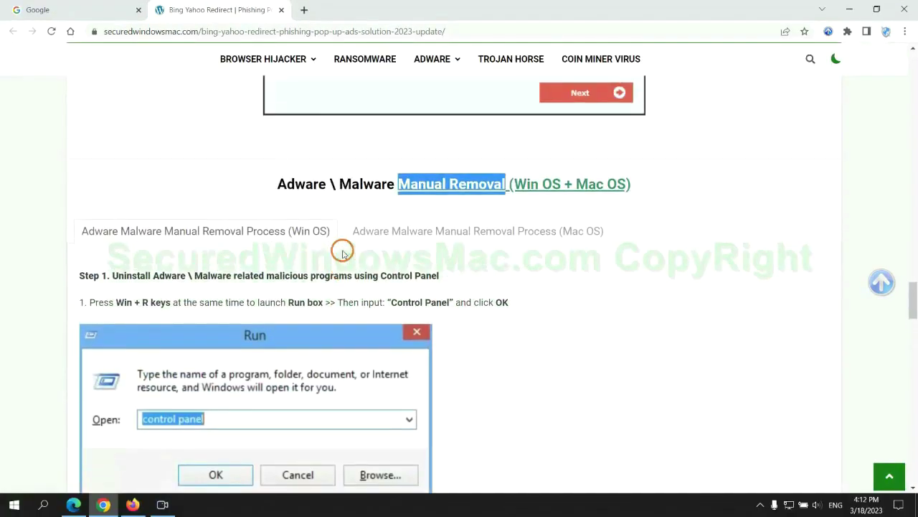
scroll(302, 244, "up", 1)
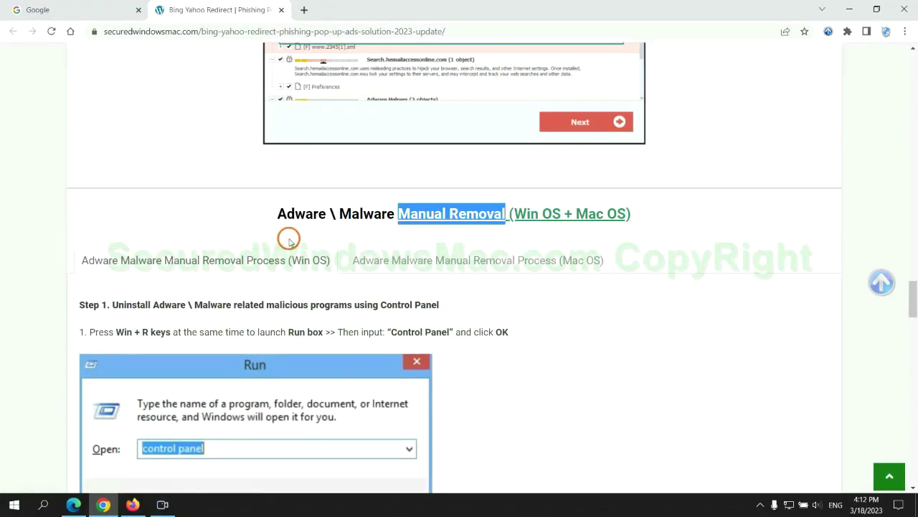
scroll(287, 239, "down", 3)
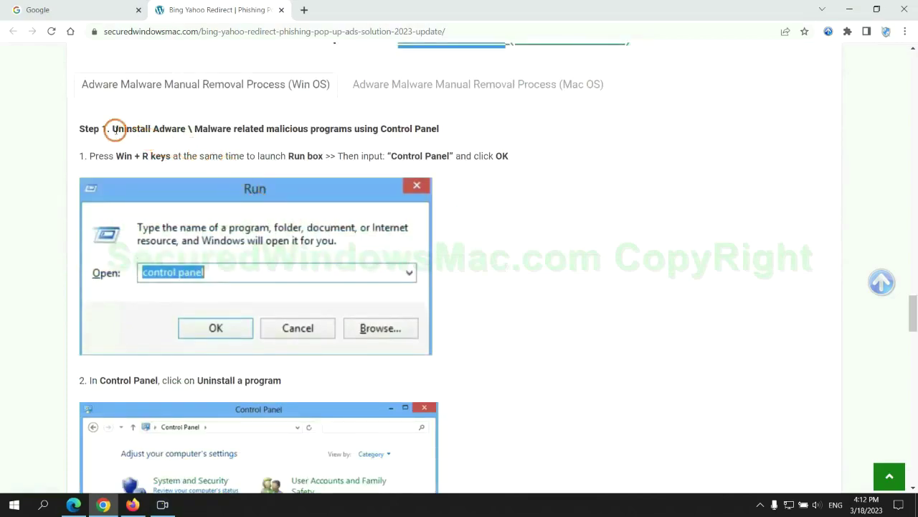
left_click_drag(125, 131, 352, 132)
left_click(610, 188)
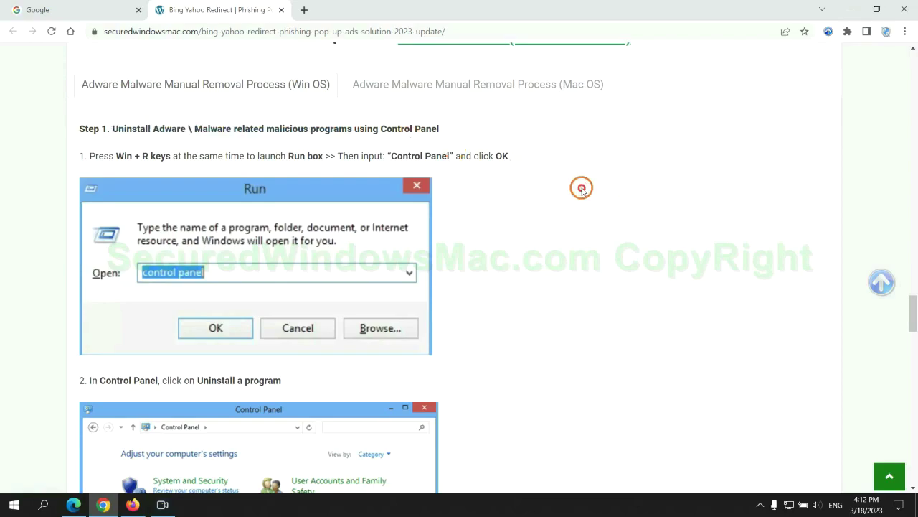
scroll(571, 188, "down", 2)
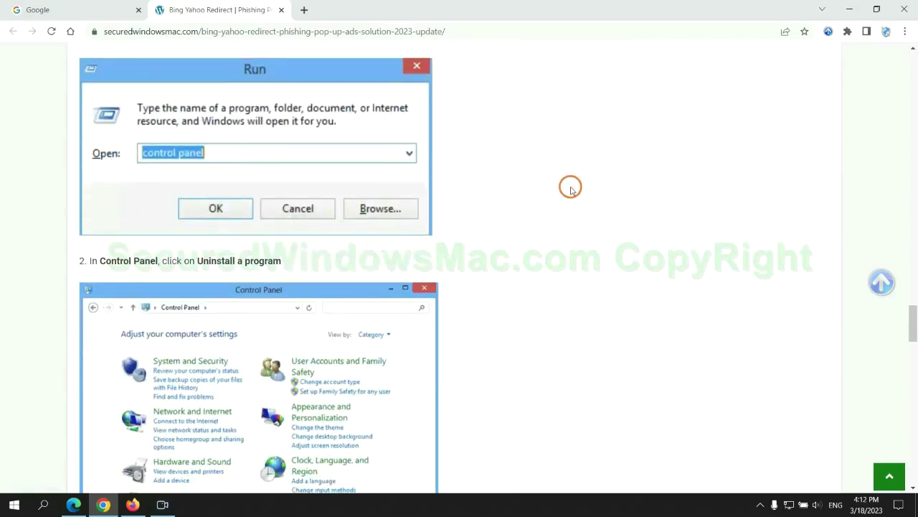
- Launch "control panel" from the Run dialog and open the list of programs that can be uninstalled
key("super+r")
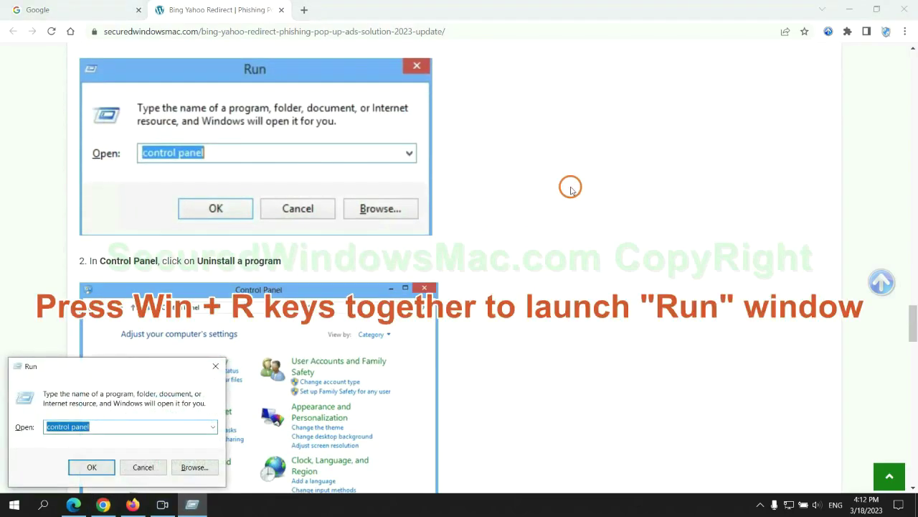
type("control")
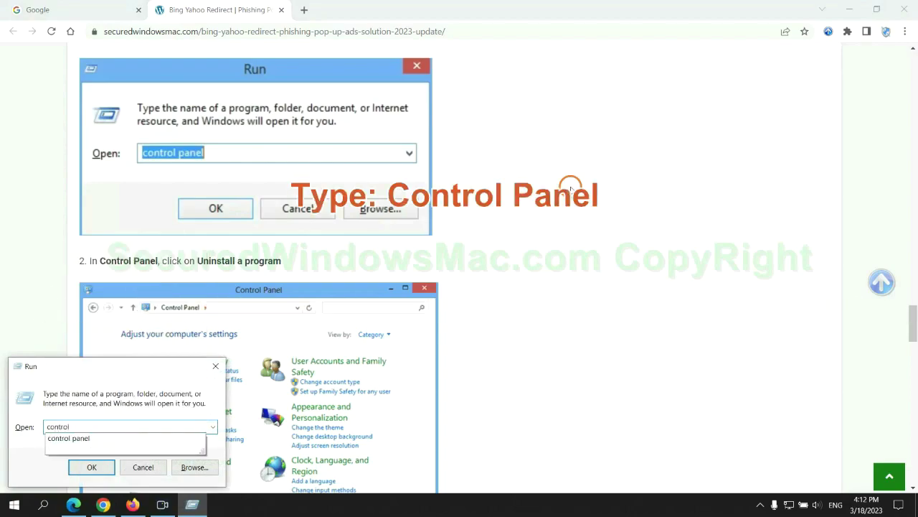
type(" panel")
key("Return")
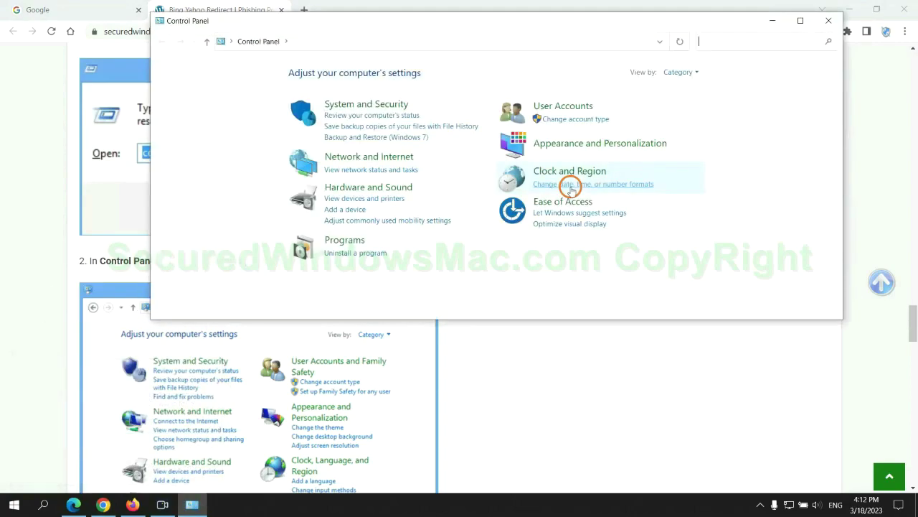
left_click(363, 252)
- Select Lantern in the installed programs list to check its uninstall option, and close Programs and Features
left_click(300, 171)
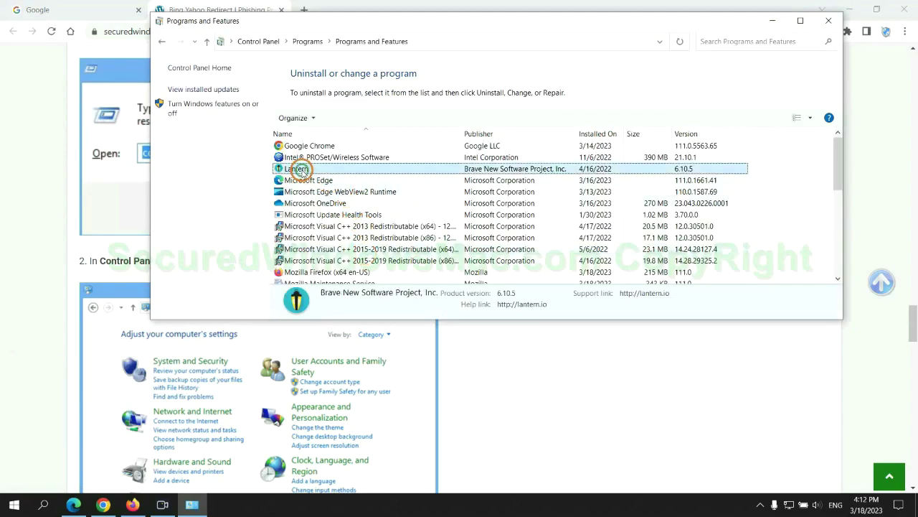
right_click(318, 174)
left_click(827, 22)
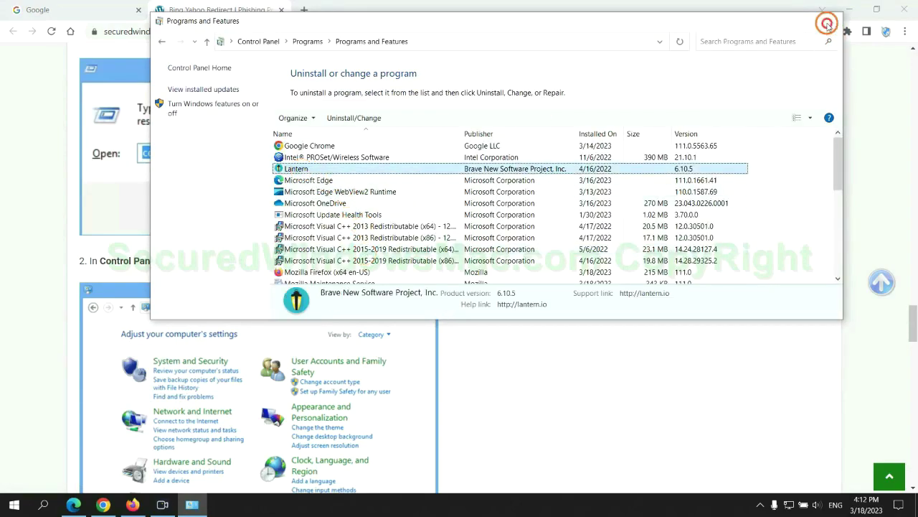
- Find the guide's Step 2 on browser extensions and highlight "malicious extension" in its heading
scroll(271, 307, "down", 6)
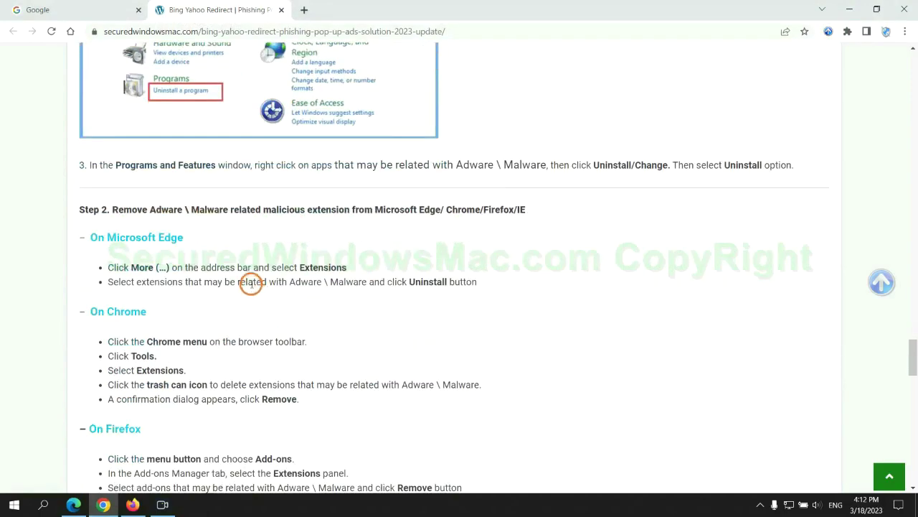
left_click_drag(259, 209, 352, 208)
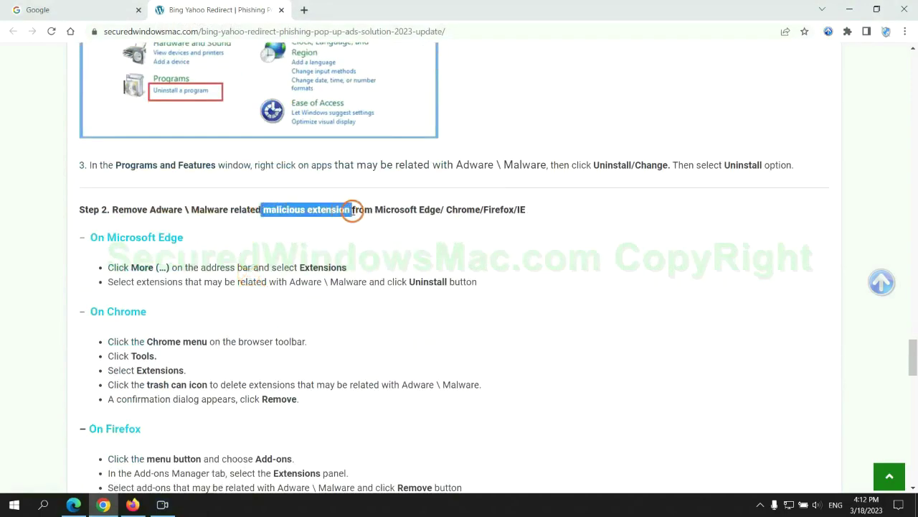
left_click(368, 231)
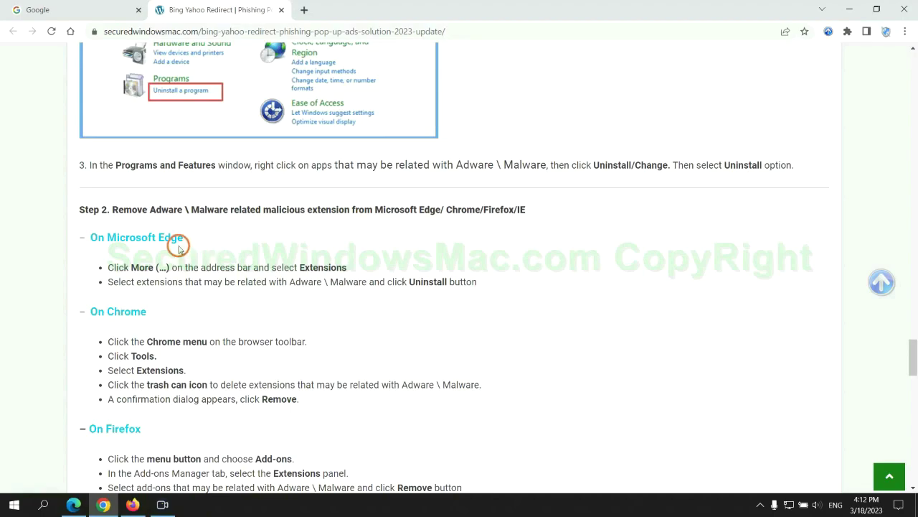
- Switch to Microsoft Edge, remove the McAfee WebAdvisor extension, and close the extensions page
left_click(74, 504)
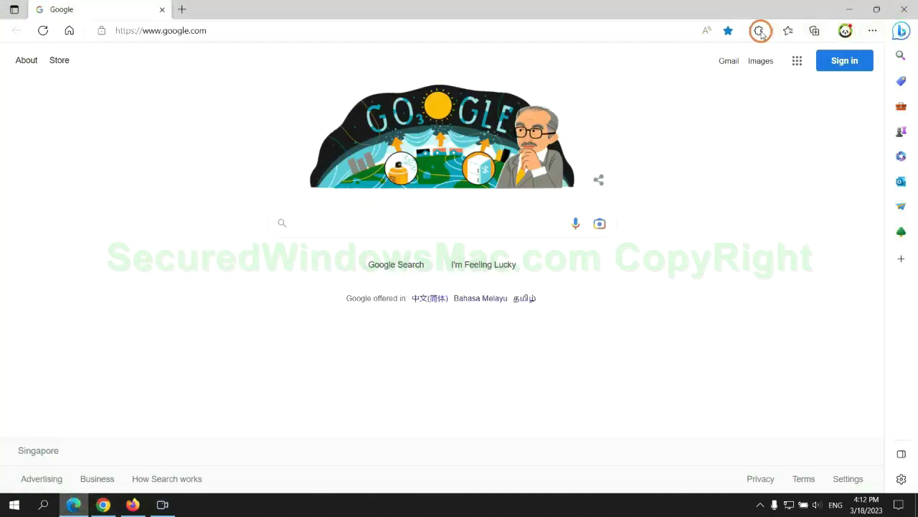
left_click(762, 33)
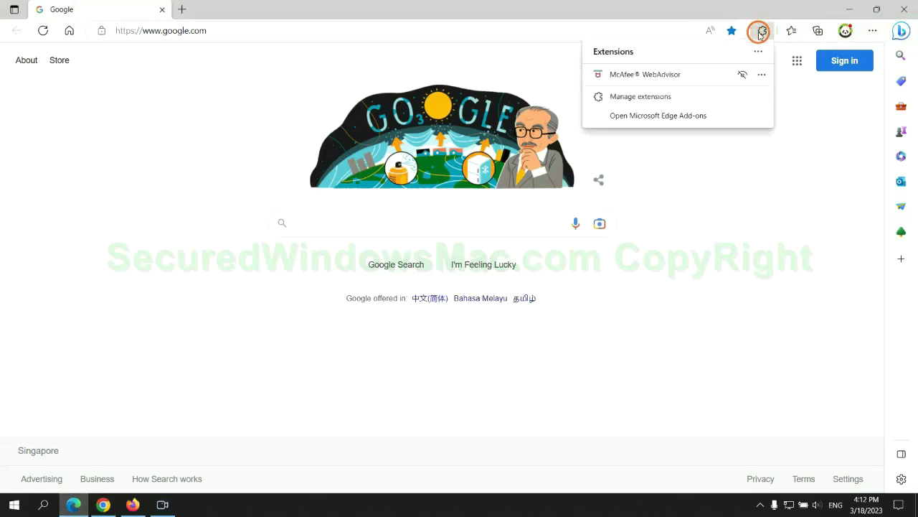
left_click(635, 95)
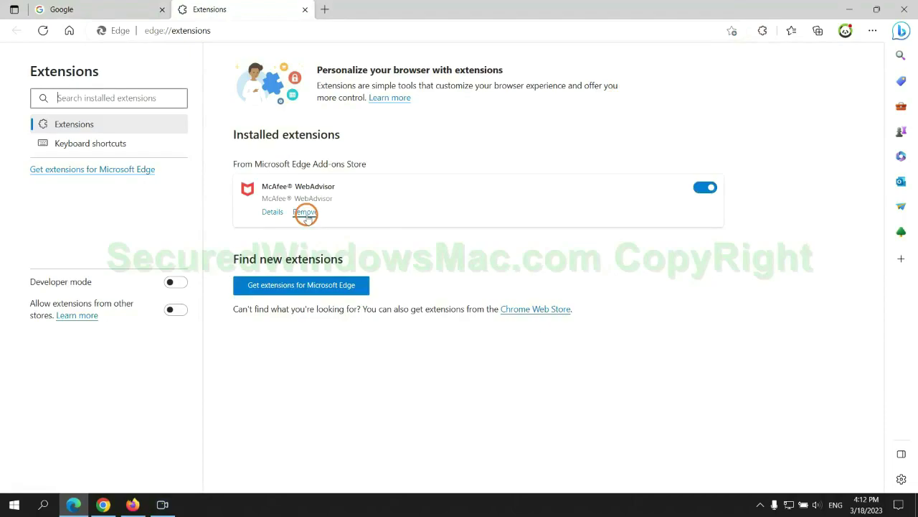
left_click(306, 212)
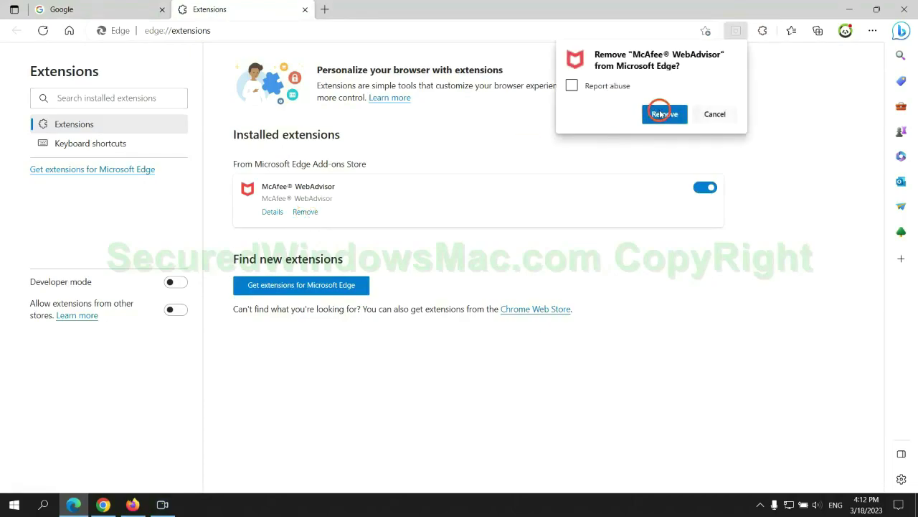
left_click(662, 115)
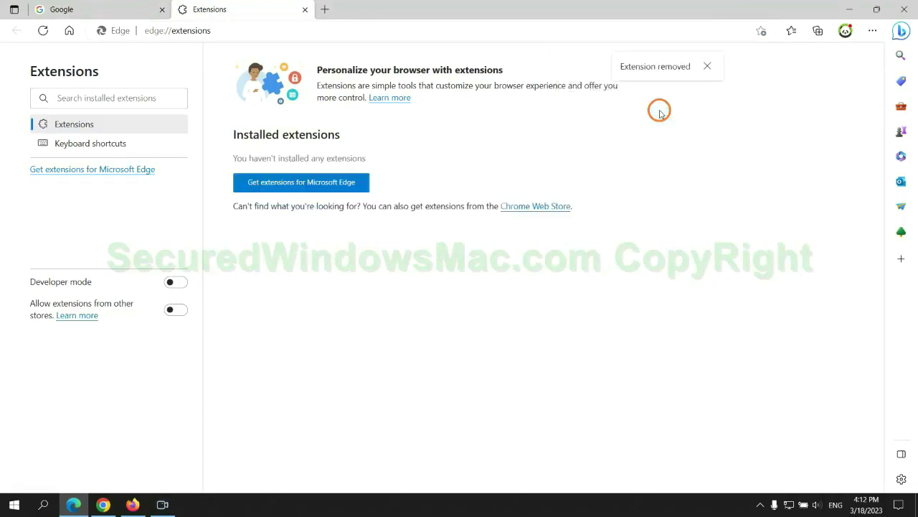
left_click(305, 10)
- Switch to Chrome, remove the Ecosia search engine extension, and close its uninstall feedback page
left_click(108, 505)
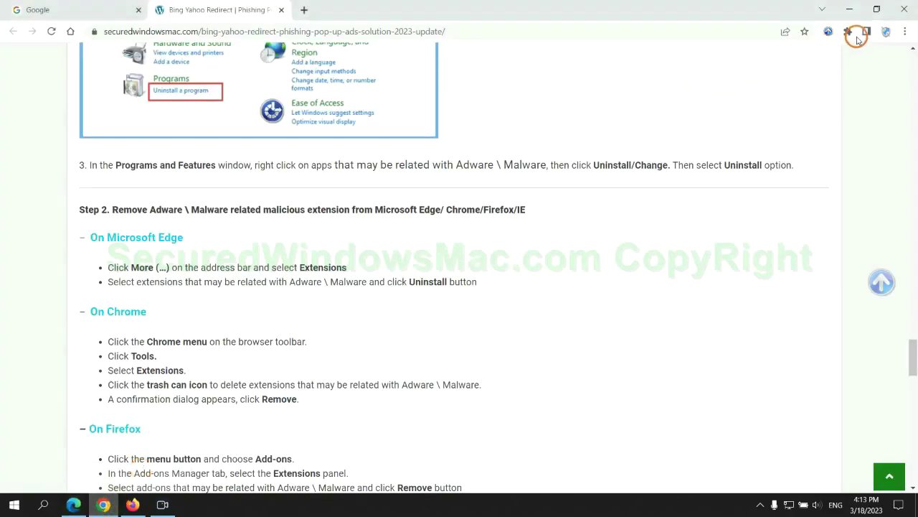
left_click(847, 31)
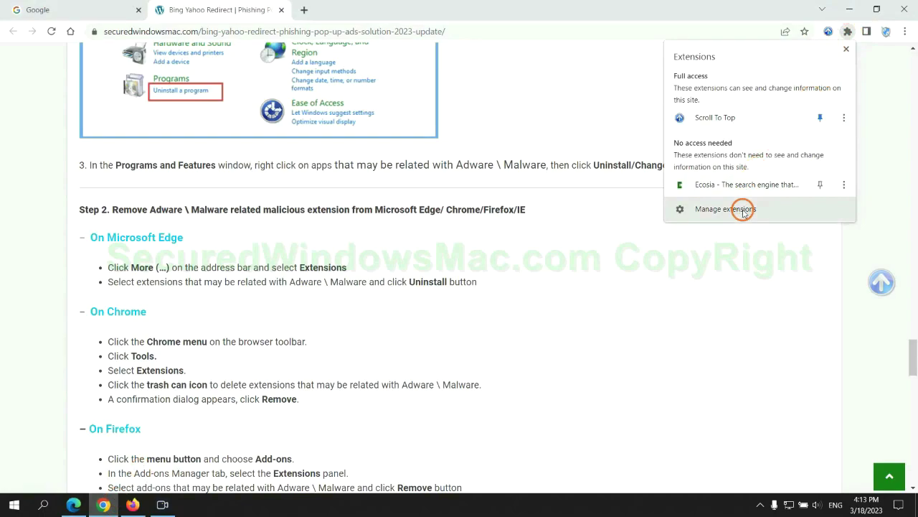
left_click(725, 209)
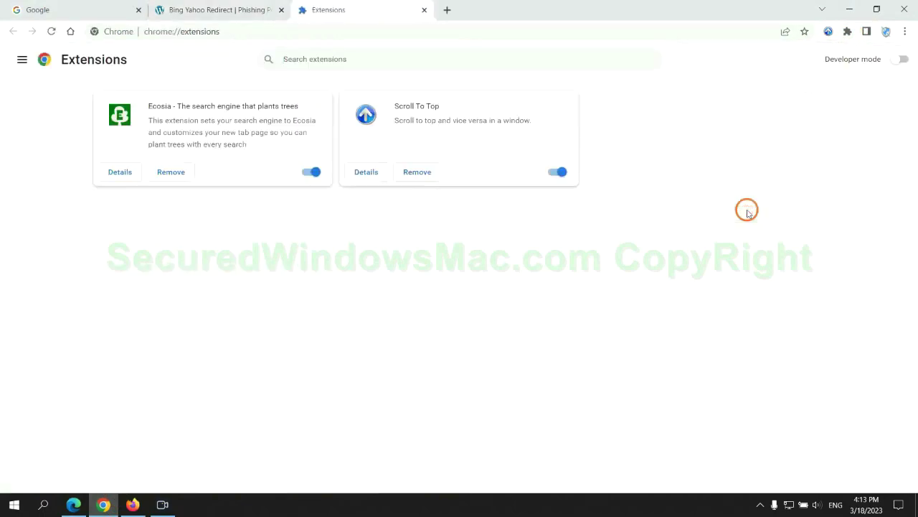
left_click(171, 172)
left_click(753, 127)
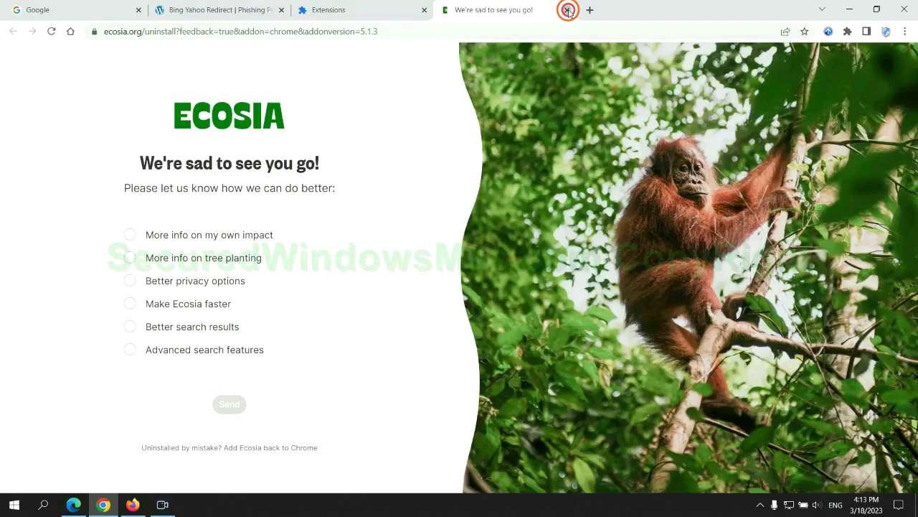
left_click(567, 10)
- Switch to Firefox and remove the Enhancer for YouTube extension through its add-ons manager
left_click(132, 503)
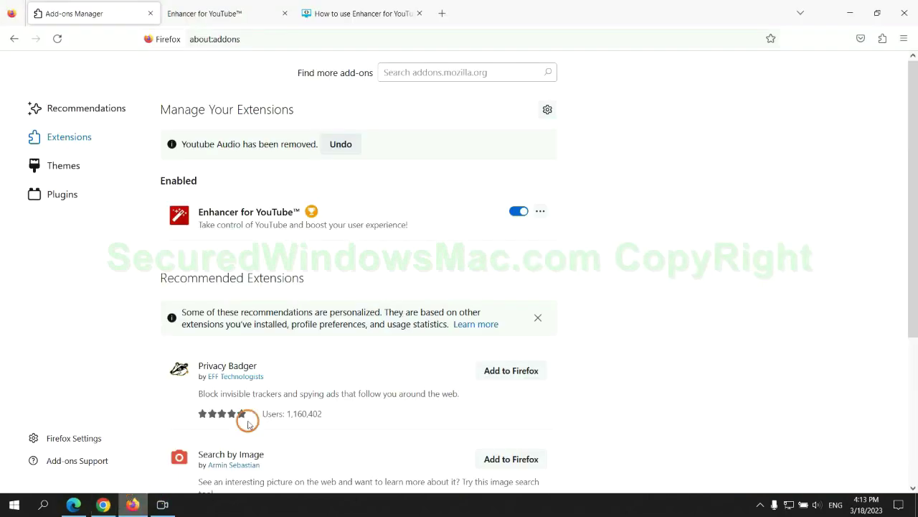
left_click(881, 39)
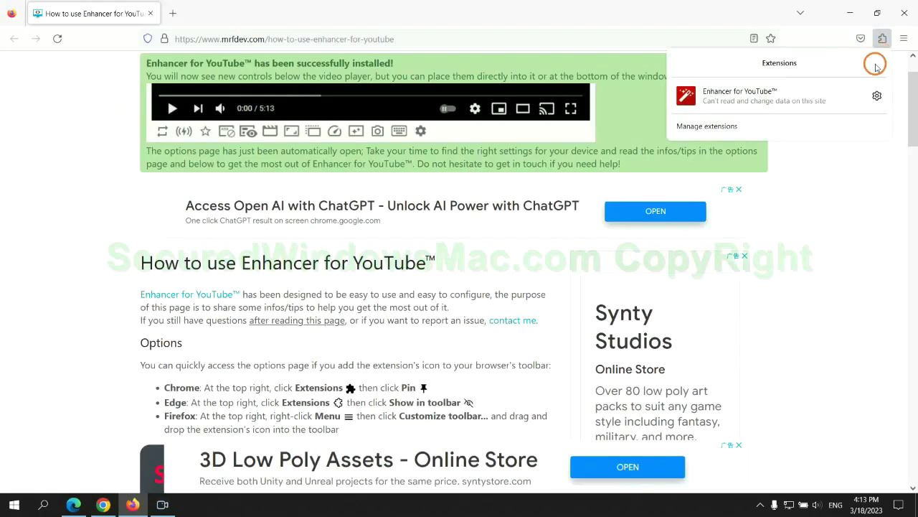
left_click(792, 123)
left_click(540, 175)
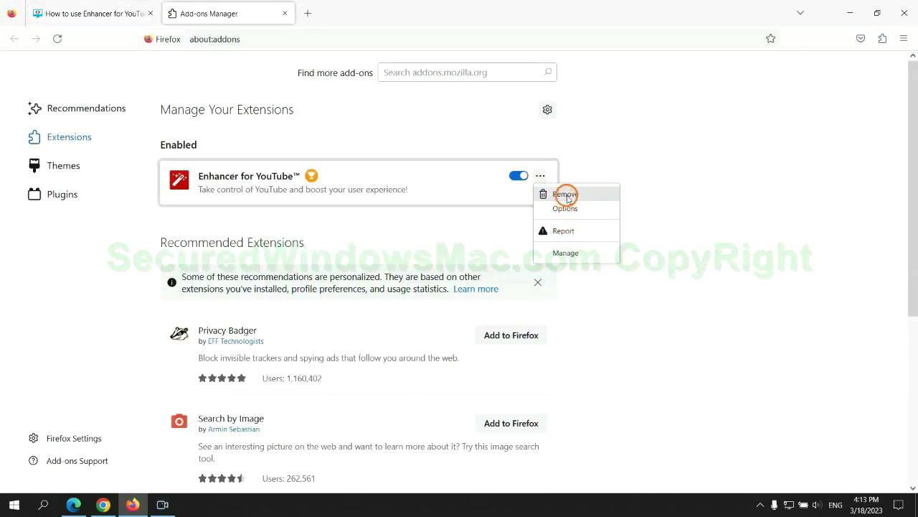
left_click(564, 195)
left_click(504, 107)
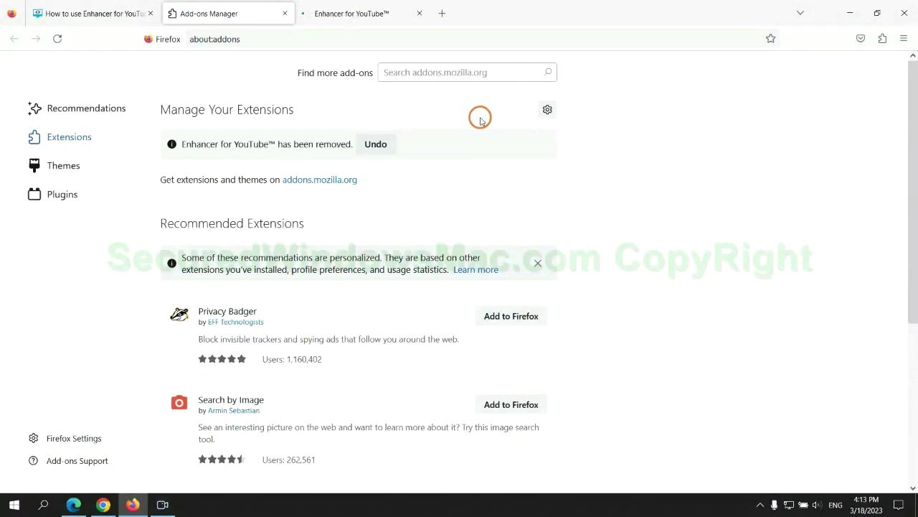
- Return to the guide in Chrome and read Step 3 on nasty registry files, highlighting "registry files" in its heading
key("alt+Tab")
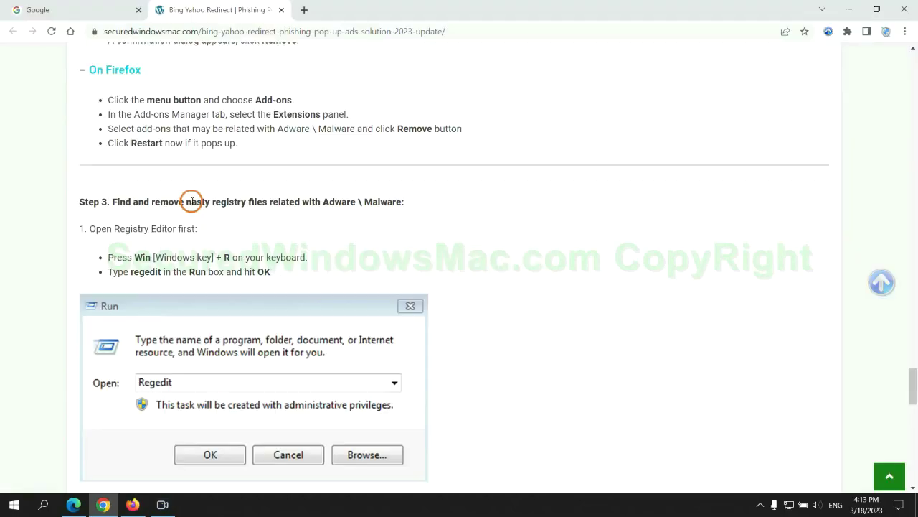
left_click_drag(212, 202, 265, 213)
left_click(263, 227)
scroll(252, 211, "down", 2)
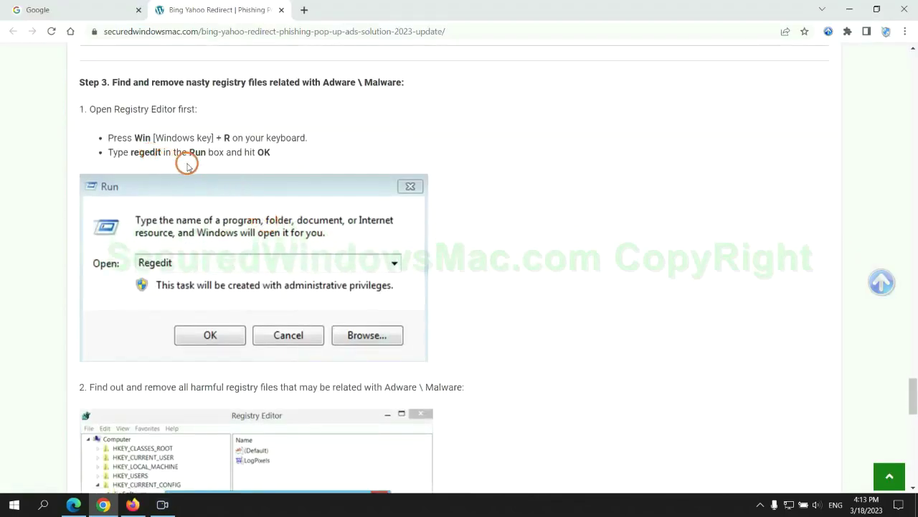
- Launch the Registry Editor by running "regedit" from the Run dialog
key("super+r")
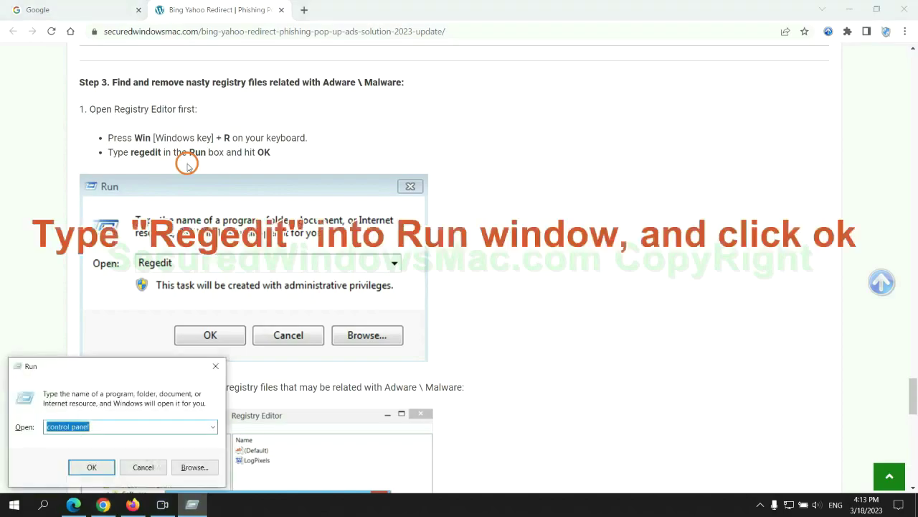
type("re")
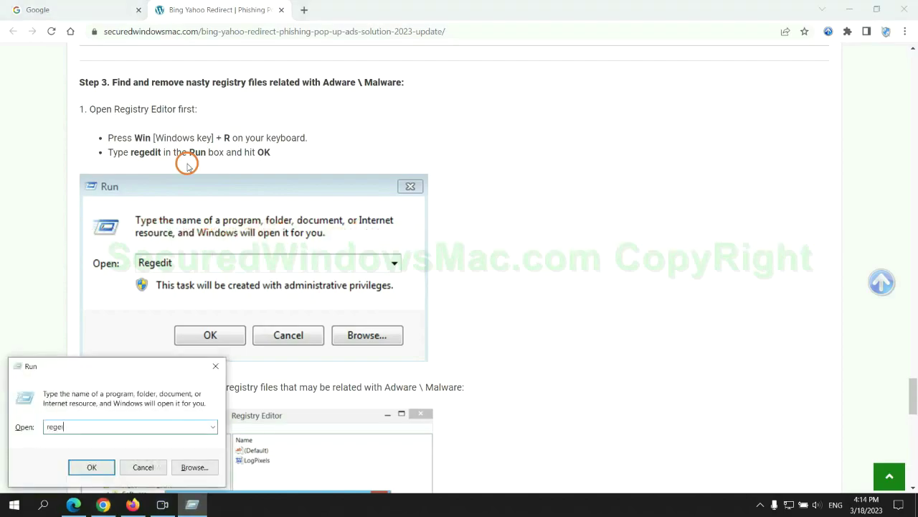
type("gedit")
key("Return")
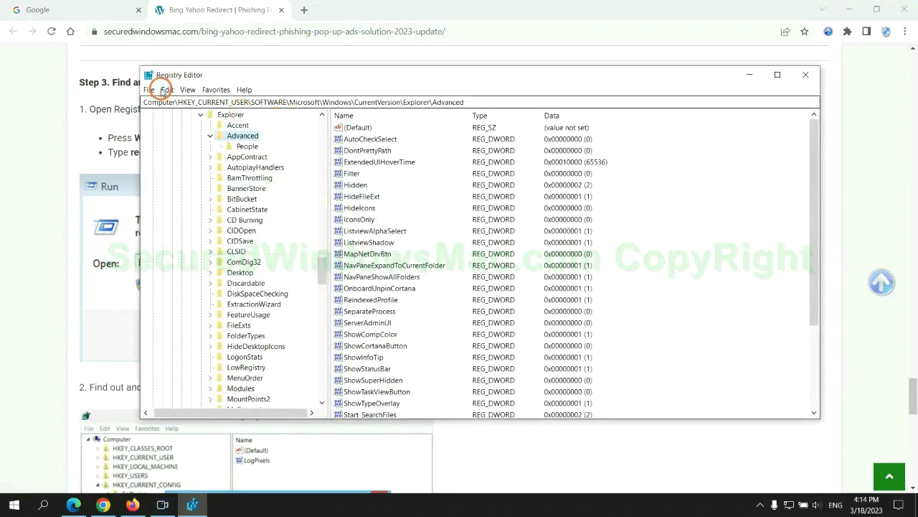
- Search the registry for "Apps" across keys, values and data, and check the options for the matching entry
left_click(167, 90)
left_click(215, 173)
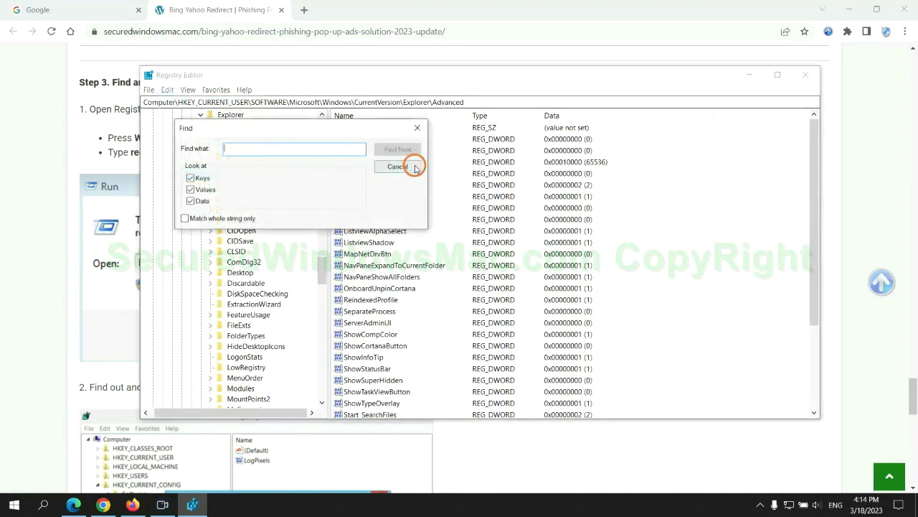
type("App")
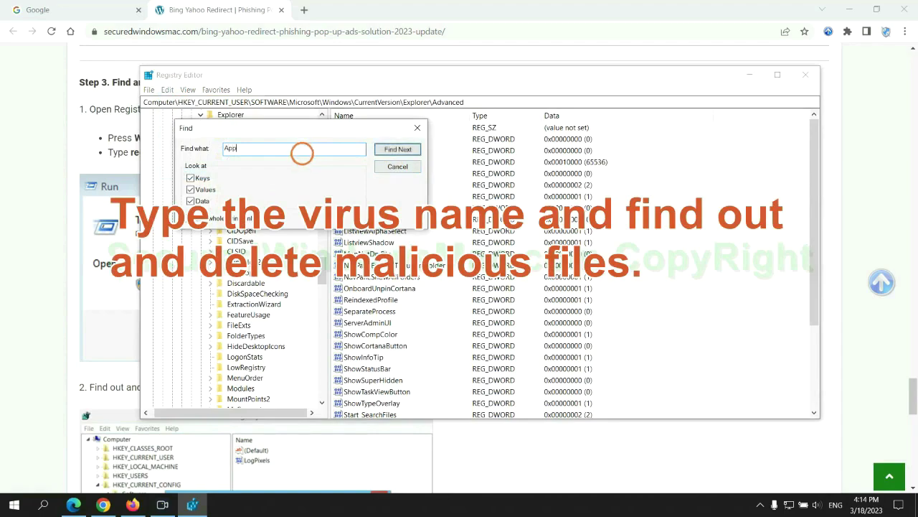
type("s")
key("Return")
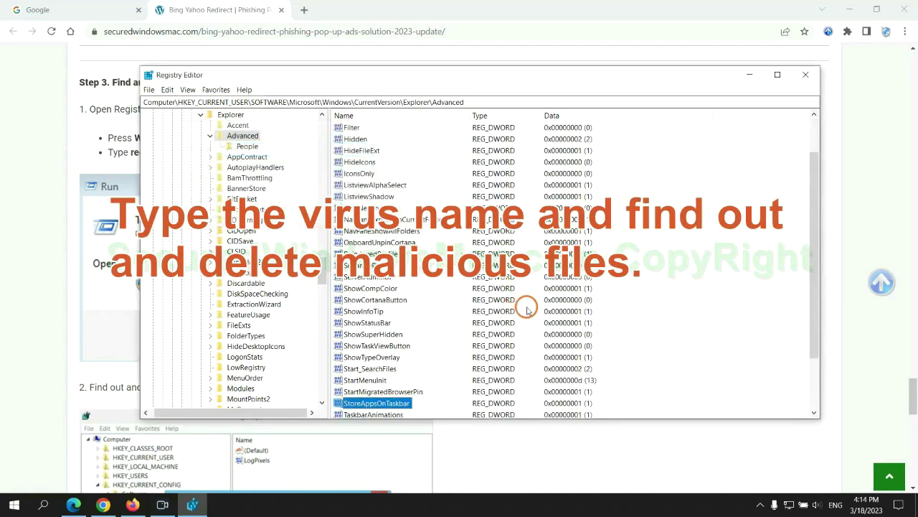
right_click(416, 337)
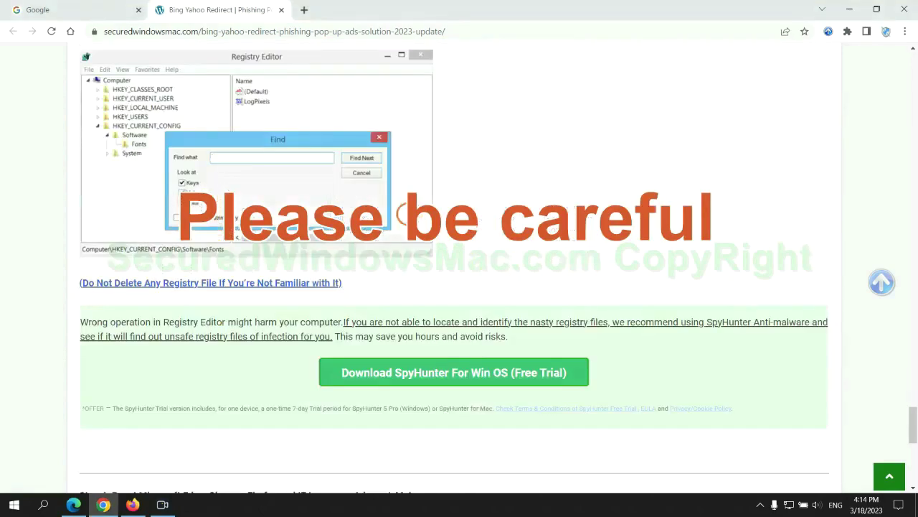
- Review the guide from the registry warning to Step 4 on resetting browsers, highlighting "Reset" in the Step 4 heading
scroll(406, 213, "down", 1)
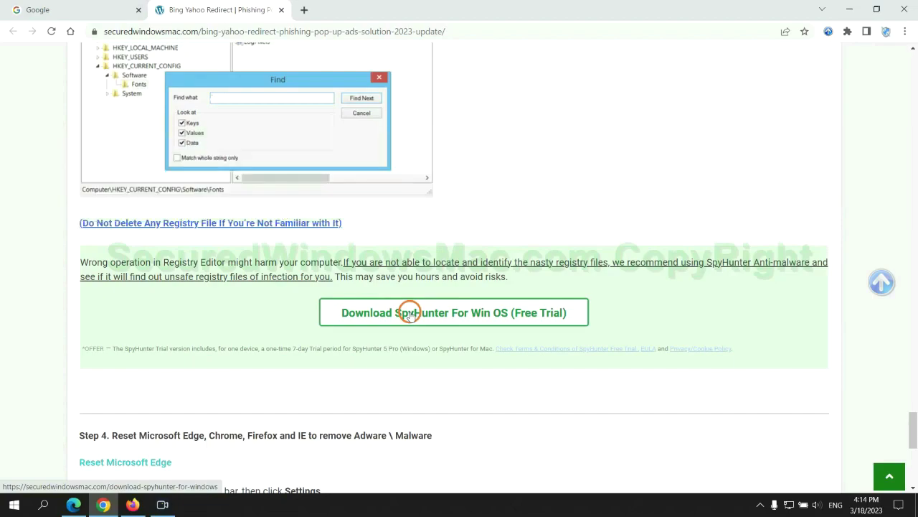
scroll(410, 312, "down", 5)
double_click(123, 76)
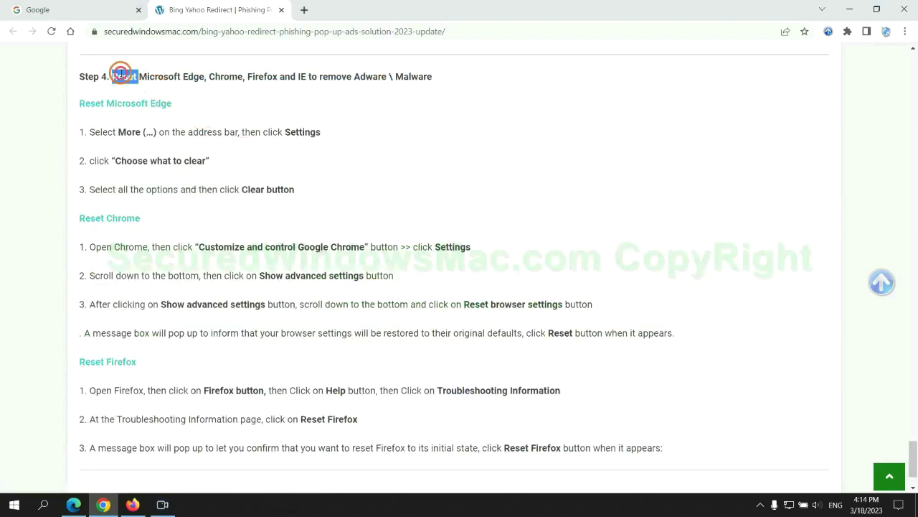
left_click(352, 105)
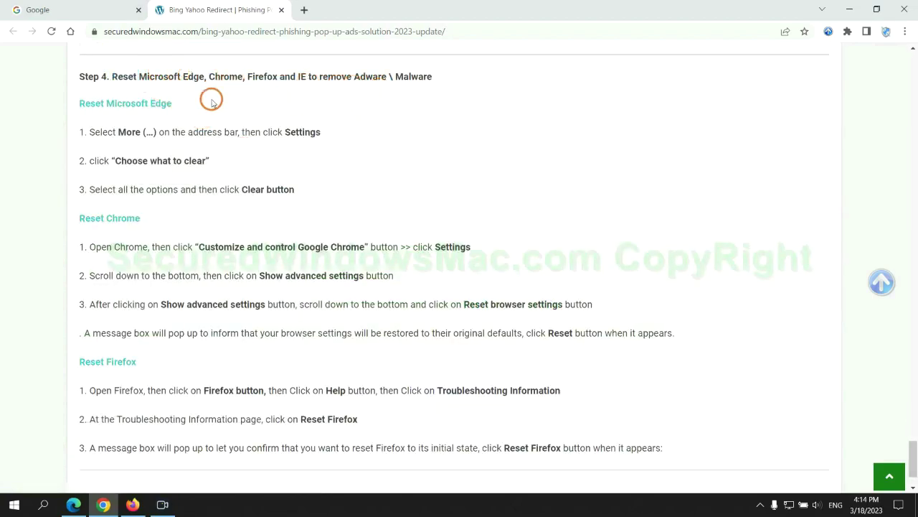
- Switch to Microsoft Edge and open the choice of browsing data to clear in its privacy settings
left_click(71, 502)
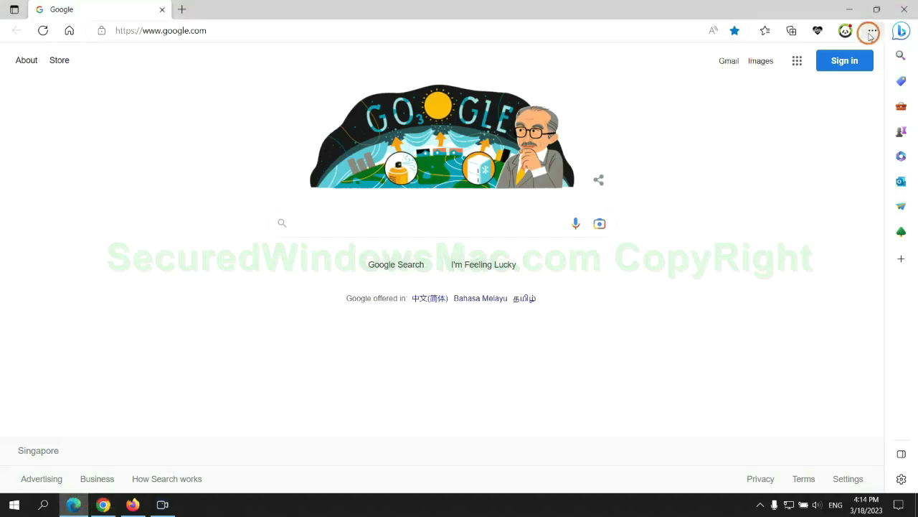
left_click(870, 33)
left_click(721, 441)
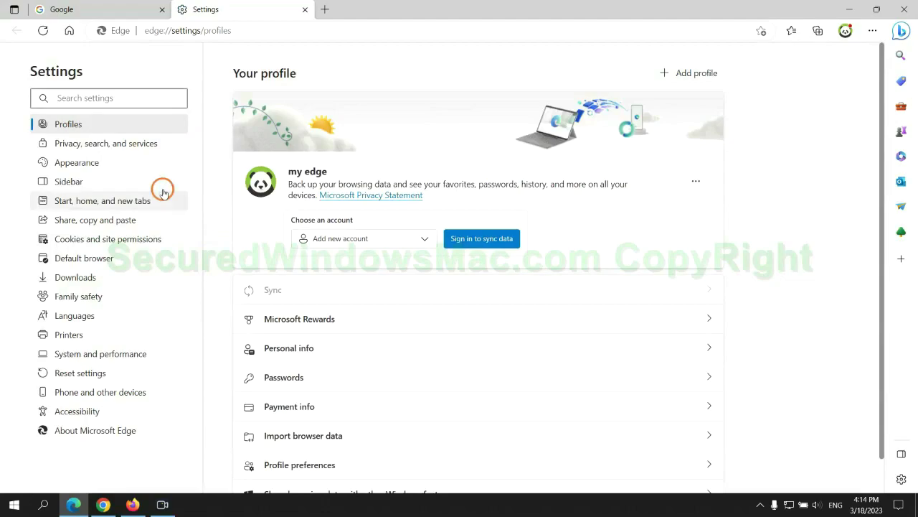
left_click(151, 151)
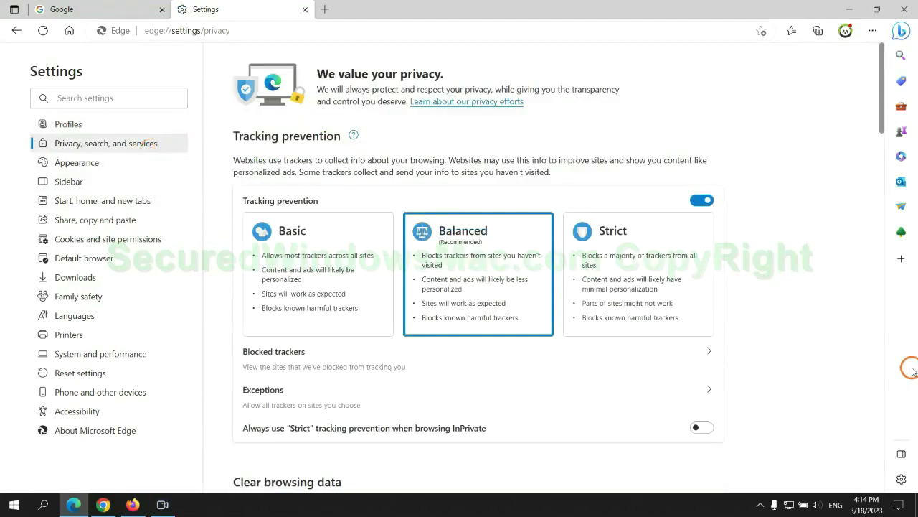
scroll(750, 318, "down", 3)
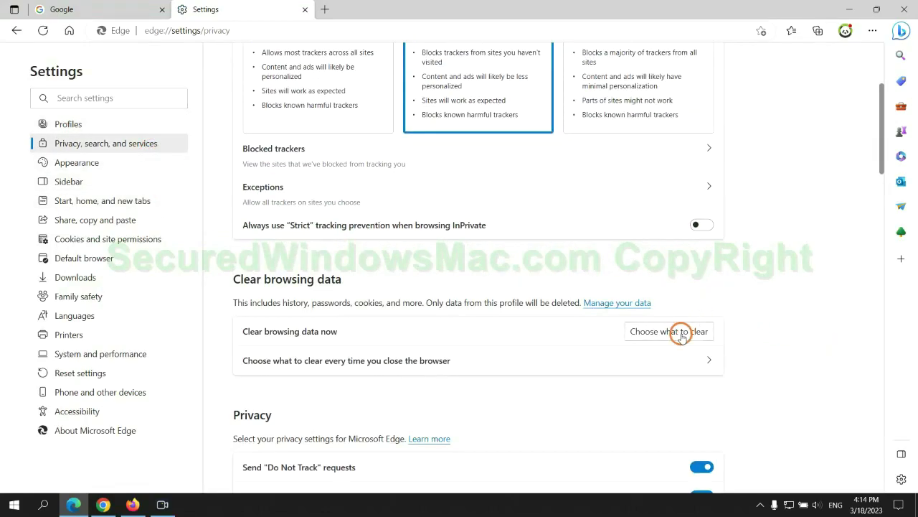
left_click(680, 334)
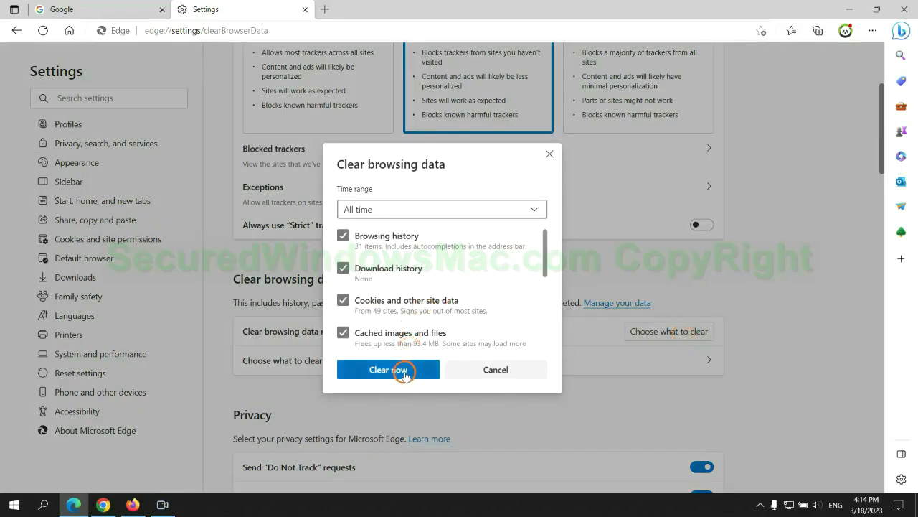
- Switch to Chrome, search its settings for "reset", and choose to restore settings to their original defaults
left_click(103, 504)
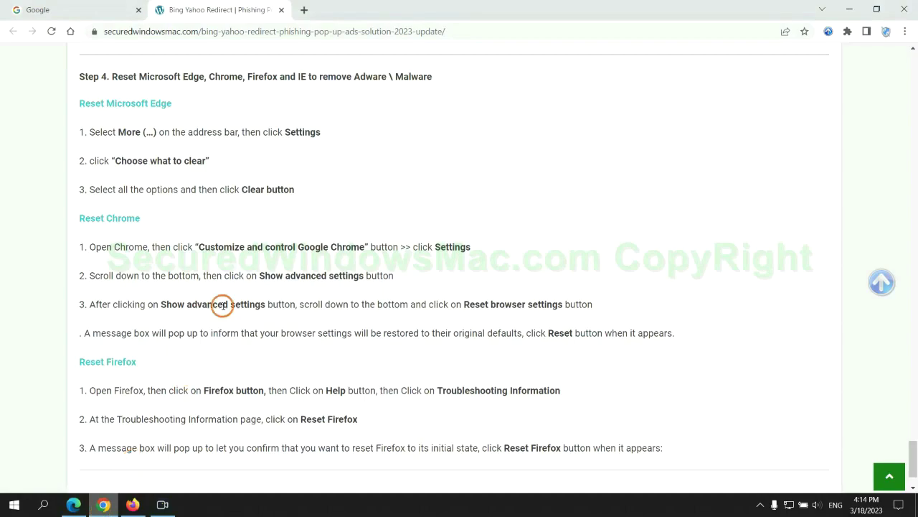
left_click(905, 31)
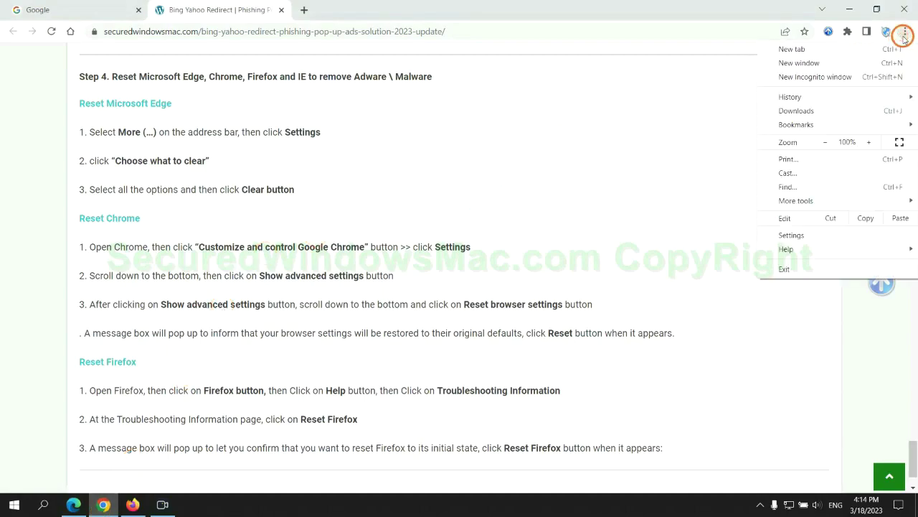
left_click(796, 235)
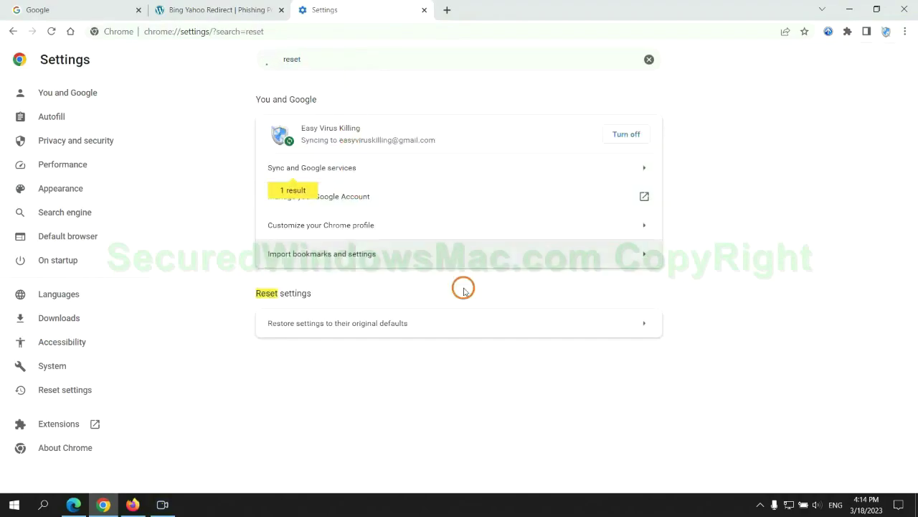
left_click(480, 320)
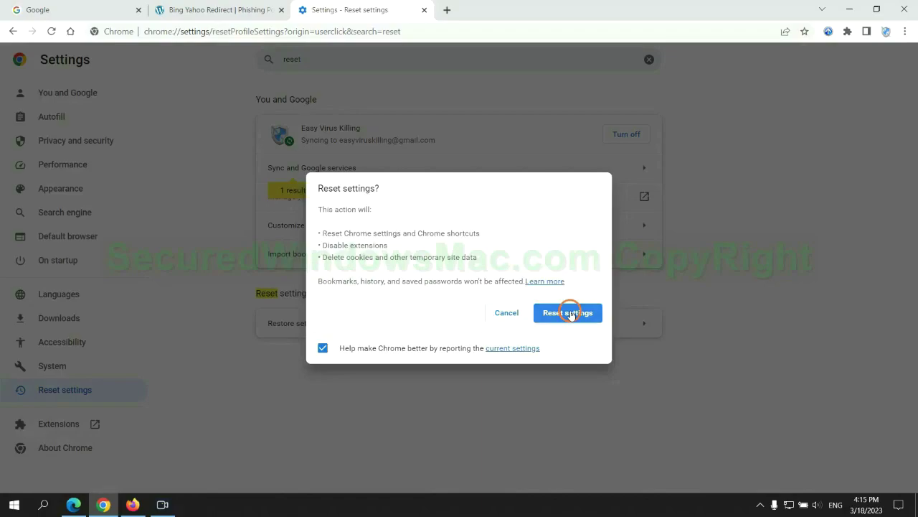
- Switch to Firefox, open its troubleshooting information, and choose to refresh the browser to its default settings
left_click(132, 504)
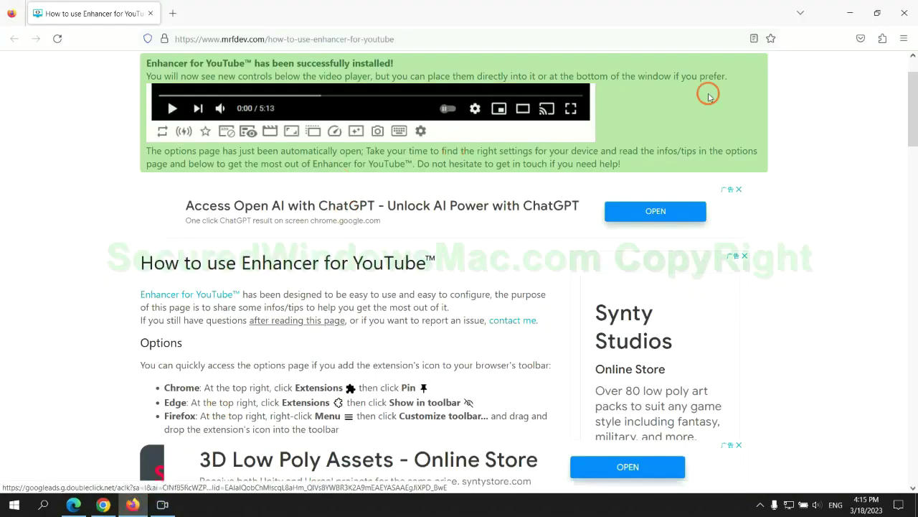
left_click(899, 41)
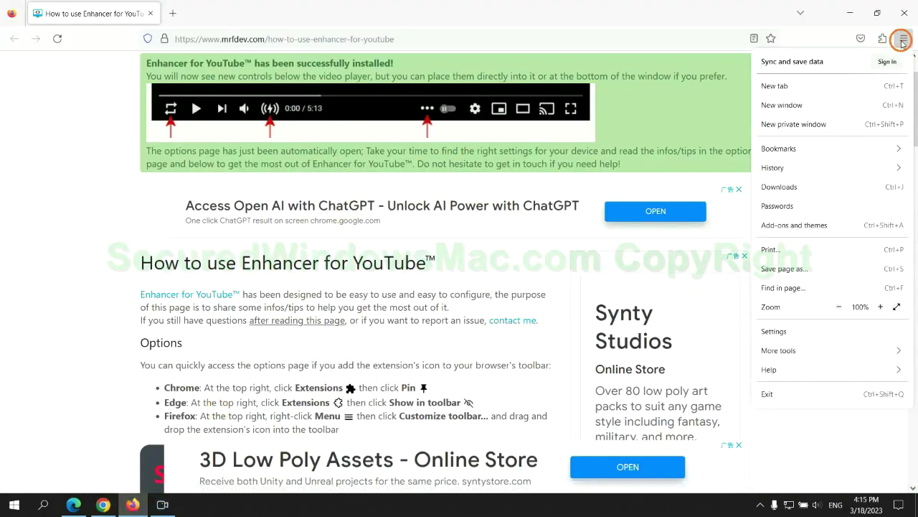
left_click(780, 369)
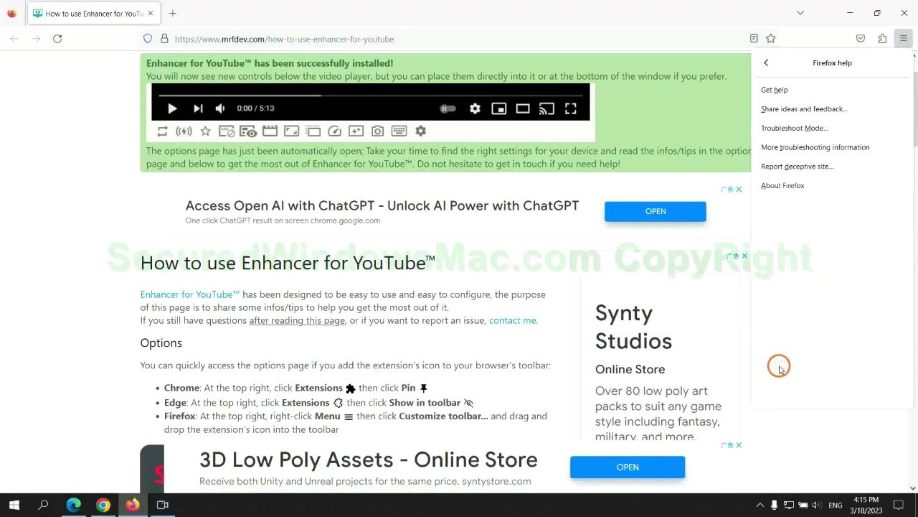
left_click(818, 148)
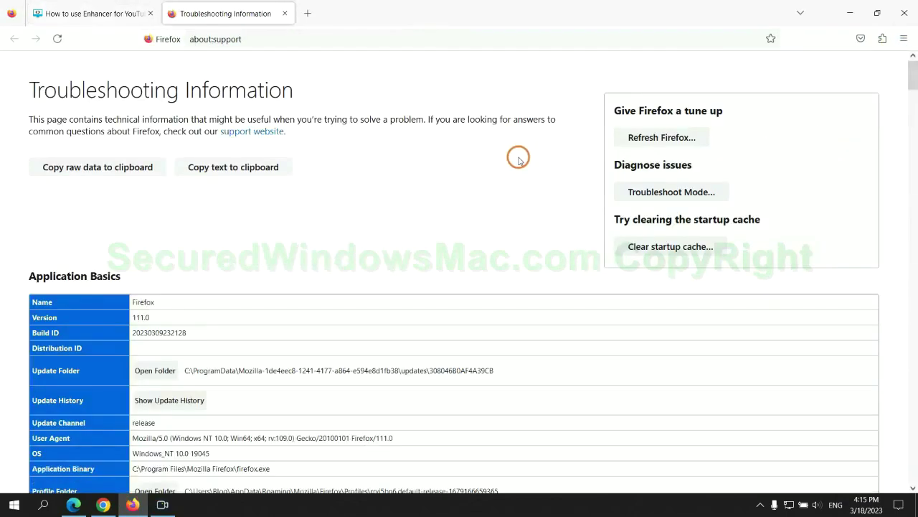
left_click(622, 138)
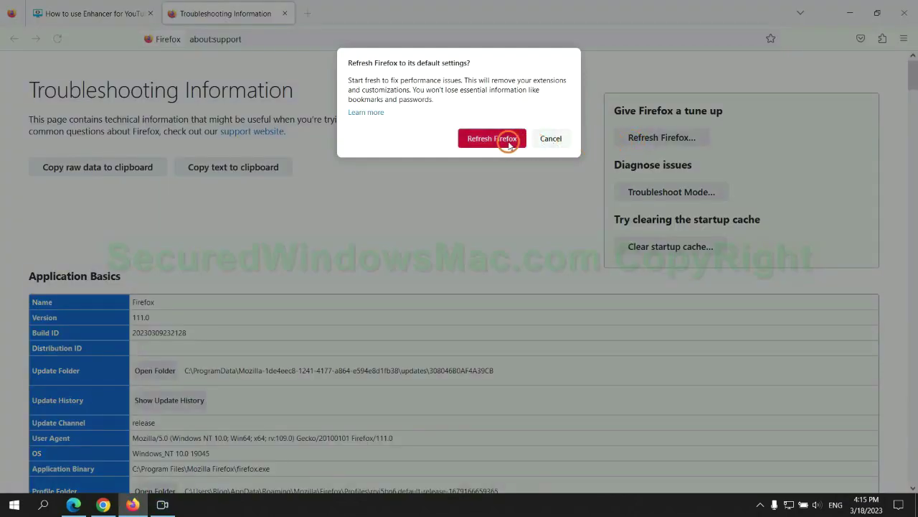
- Switch back to the removal guide in Chrome and highlight "If problems remain" in the closing note about scanning with SpyHunter
left_click(103, 504)
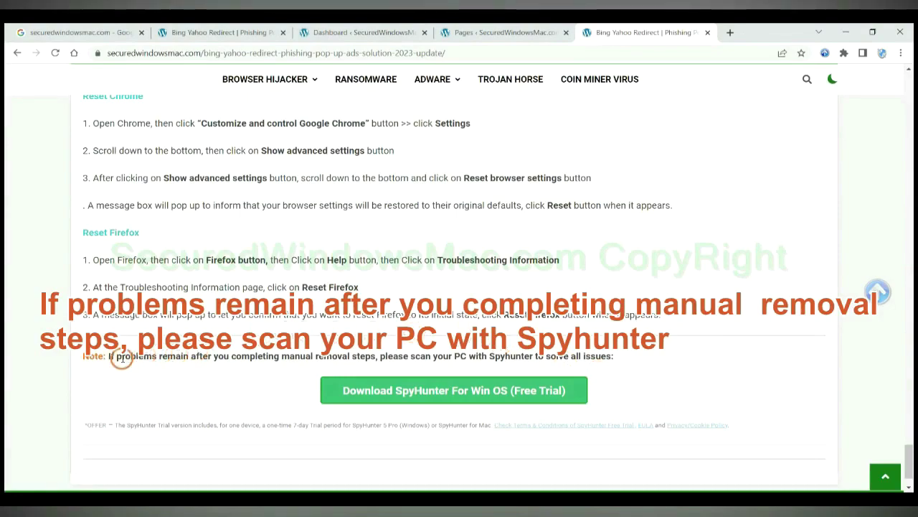
left_click_drag(107, 356, 204, 362)
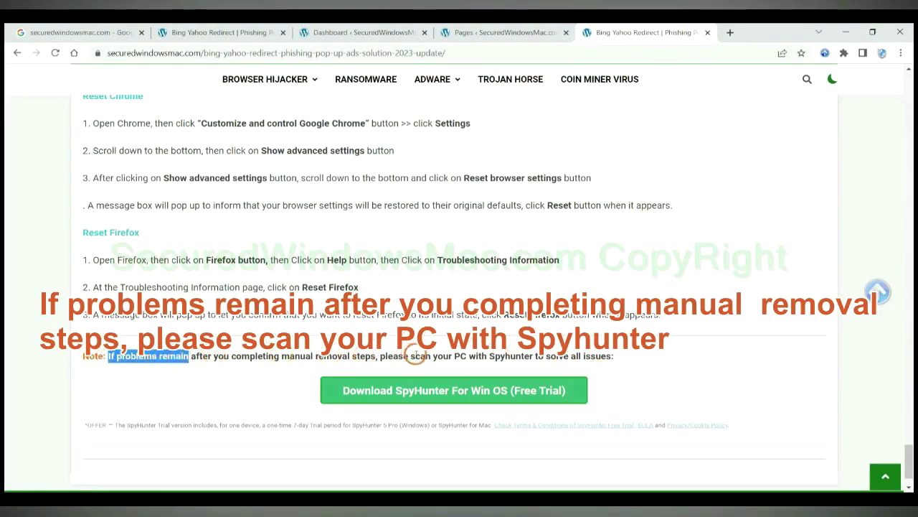